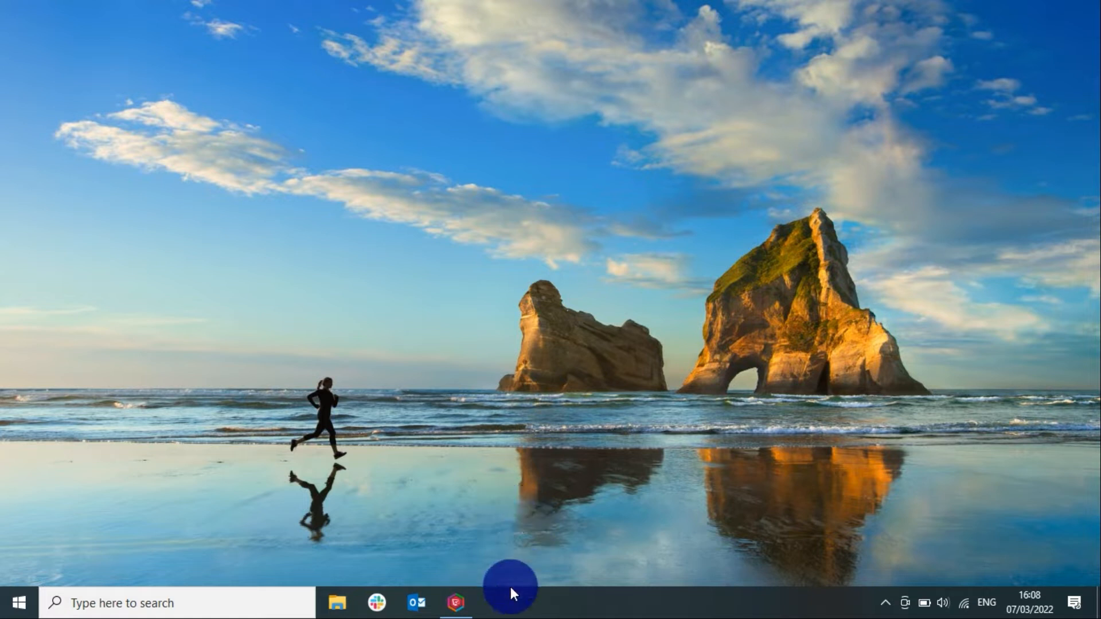
Step: Switch to Easy Accounting 6 and display the shortcuts of the Manufaktur module
{"action": "left_click", "coordinate": [455, 602]}
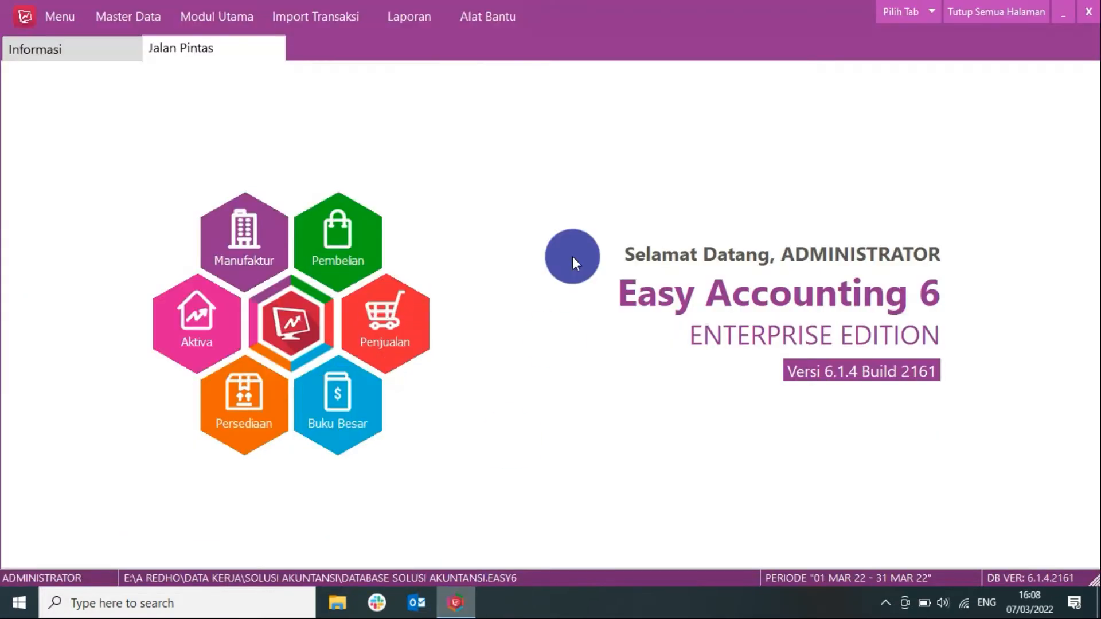
{"action": "left_click", "coordinate": [107, 51]}
{"action": "left_click", "coordinate": [210, 46]}
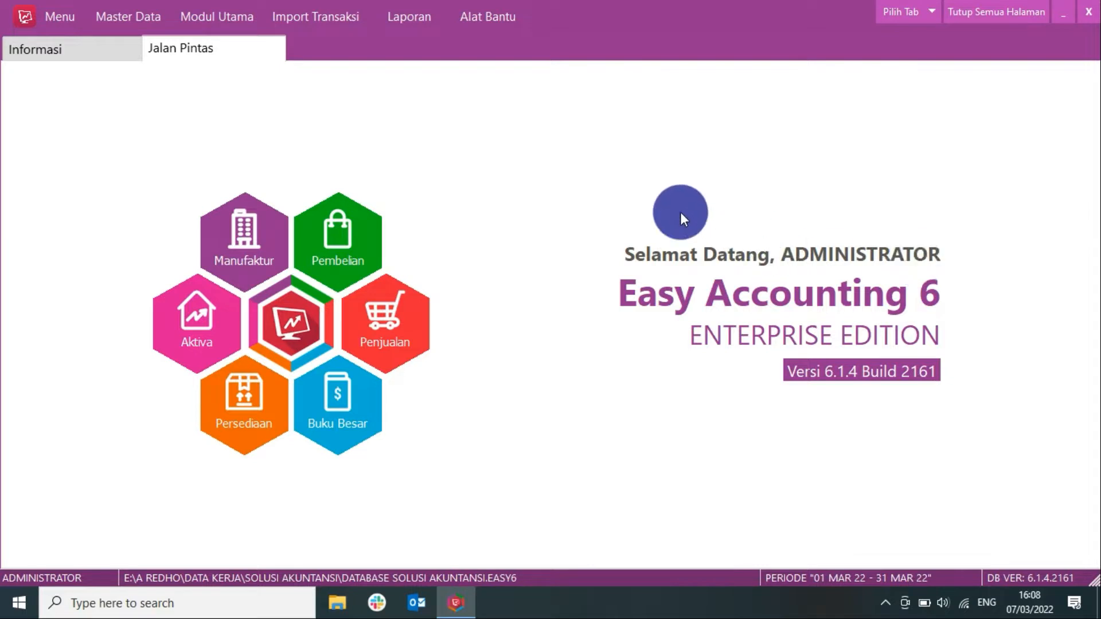
{"action": "left_click", "coordinate": [235, 248]}
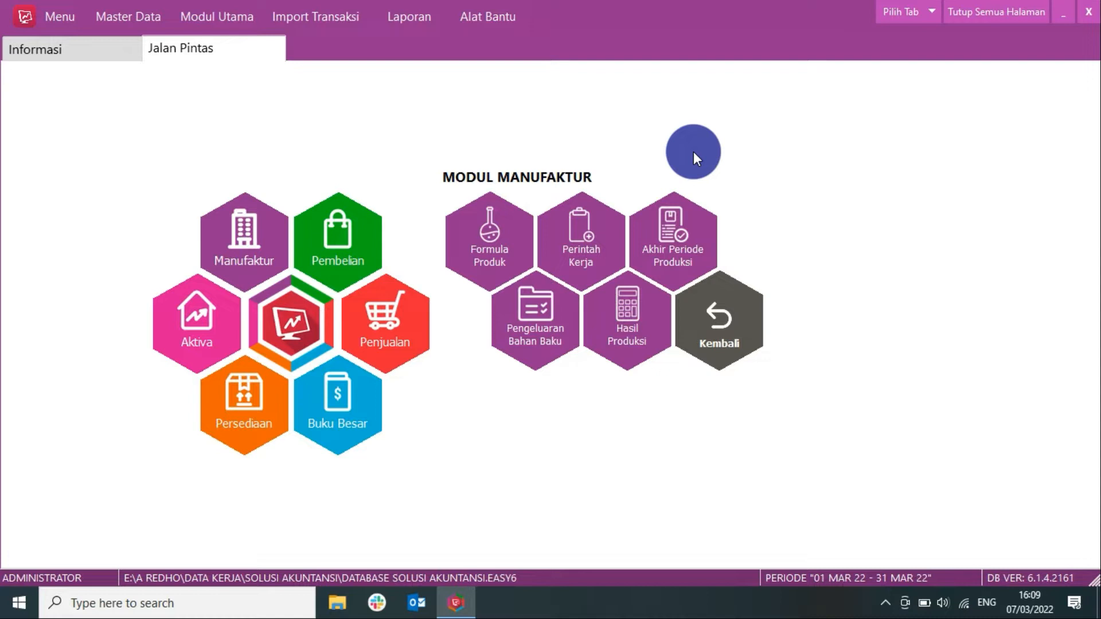
Step: Open the Barang item list of the Persediaan module
{"action": "left_click", "coordinate": [244, 15]}
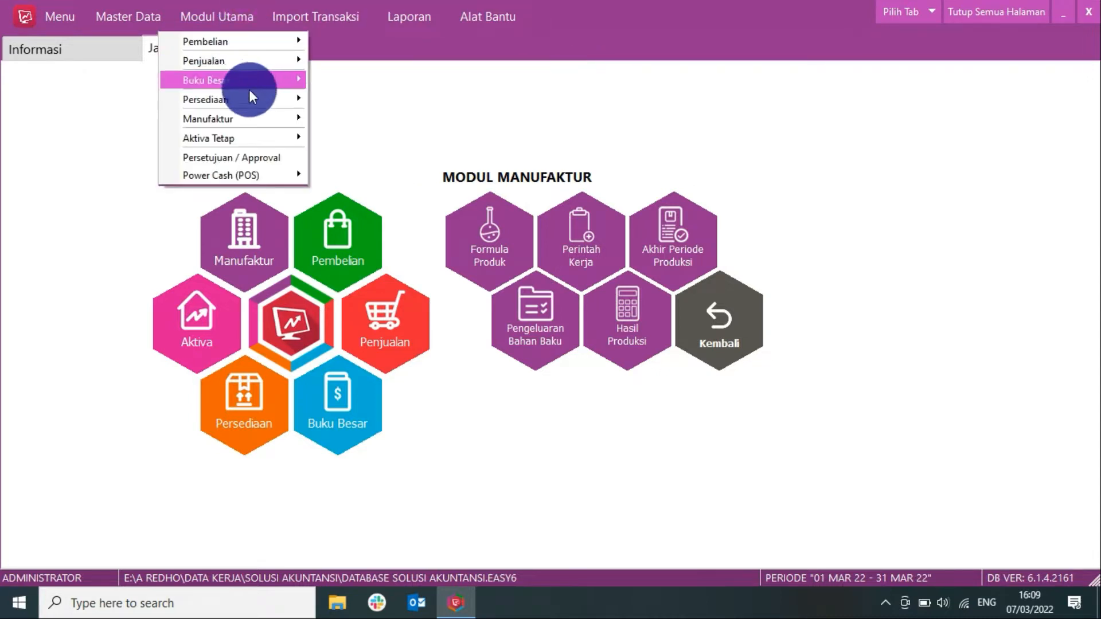
{"action": "mouse_move", "coordinate": [250, 97]}
{"action": "left_click", "coordinate": [317, 93]}
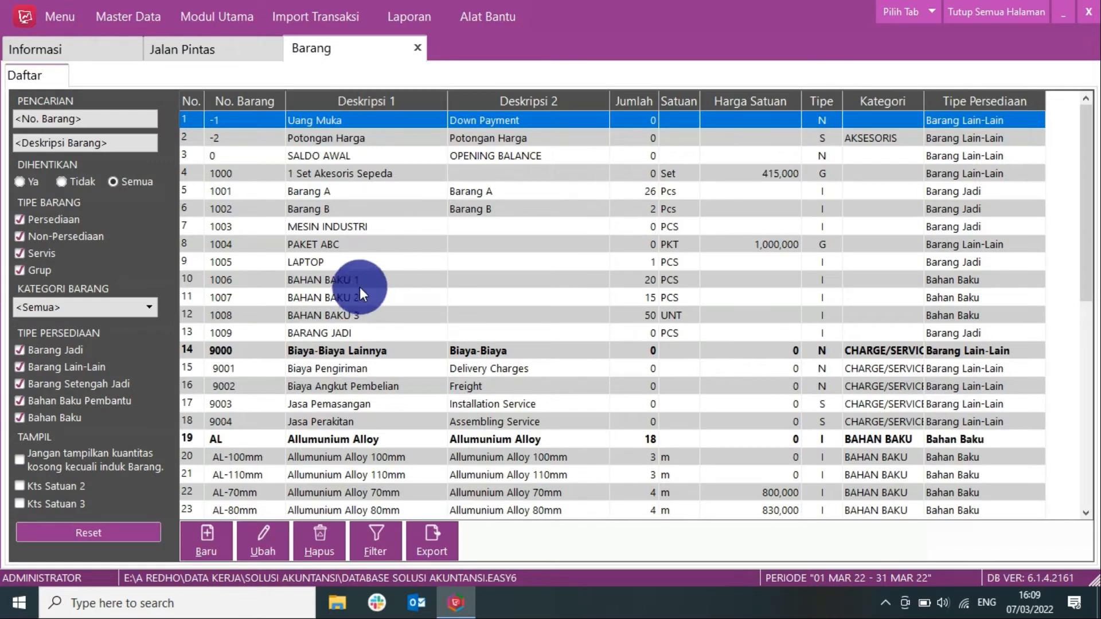
Step: Check the stock quantities of BAHAN BAKU 1, 2 and 3 and BARANG JADI, and close the item list
{"action": "left_click", "coordinate": [359, 282]}
{"action": "left_click", "coordinate": [358, 295]}
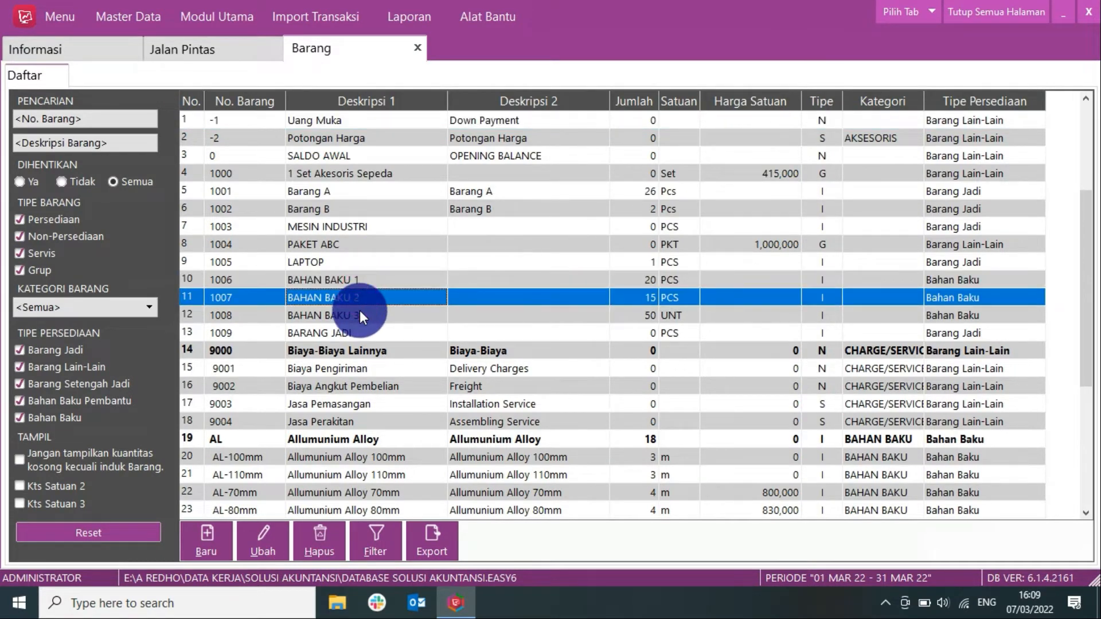
{"action": "left_click", "coordinate": [360, 312]}
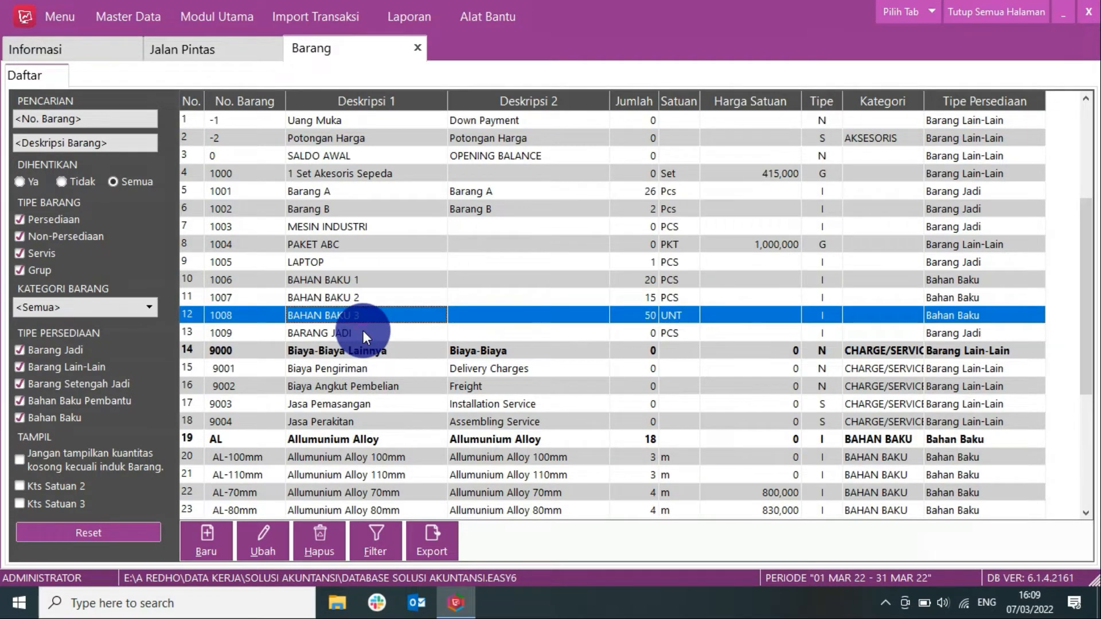
{"action": "left_click", "coordinate": [363, 330]}
{"action": "left_click", "coordinate": [379, 279]}
{"action": "left_click", "coordinate": [377, 294]}
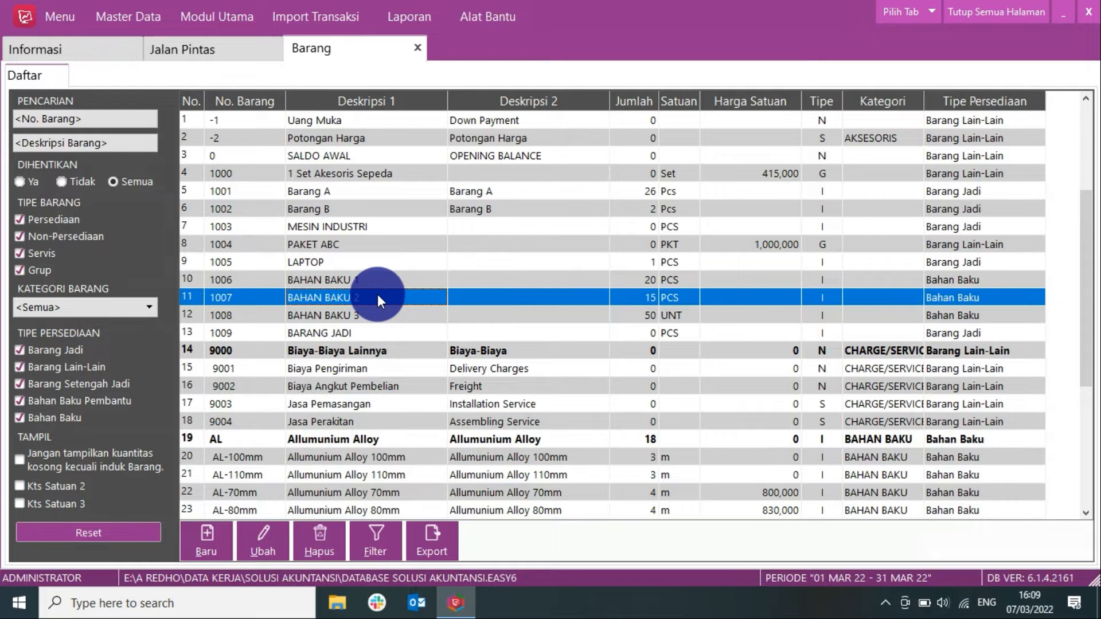
{"action": "left_click", "coordinate": [640, 281]}
{"action": "left_click", "coordinate": [636, 298]}
{"action": "left_click", "coordinate": [636, 312]}
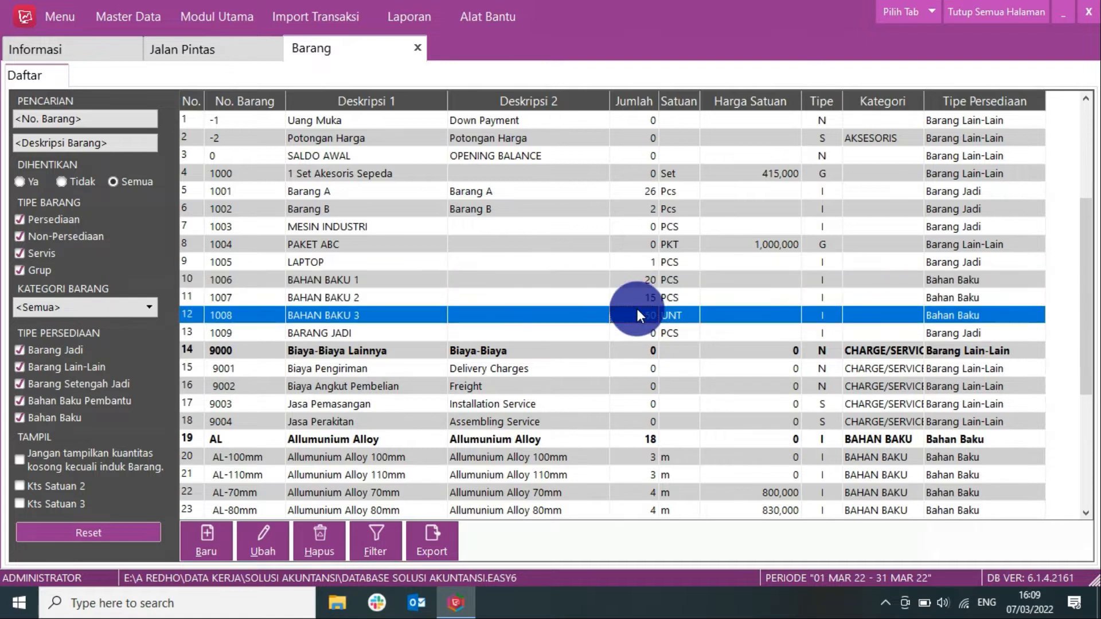
{"action": "left_click", "coordinate": [637, 296]}
{"action": "left_click", "coordinate": [641, 282]}
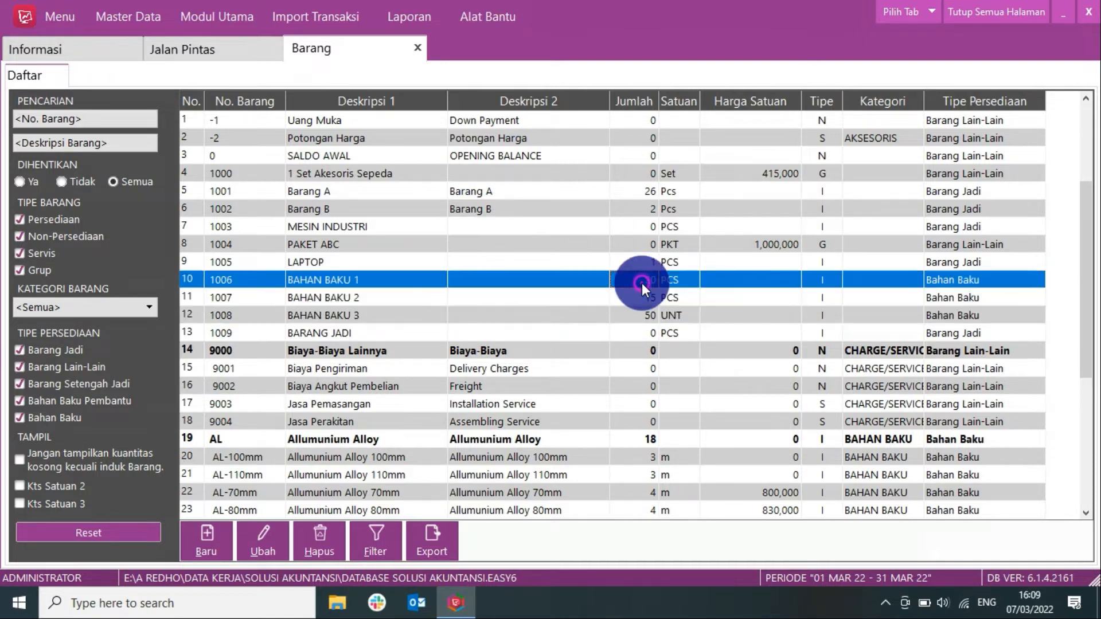
{"action": "left_click", "coordinate": [634, 333]}
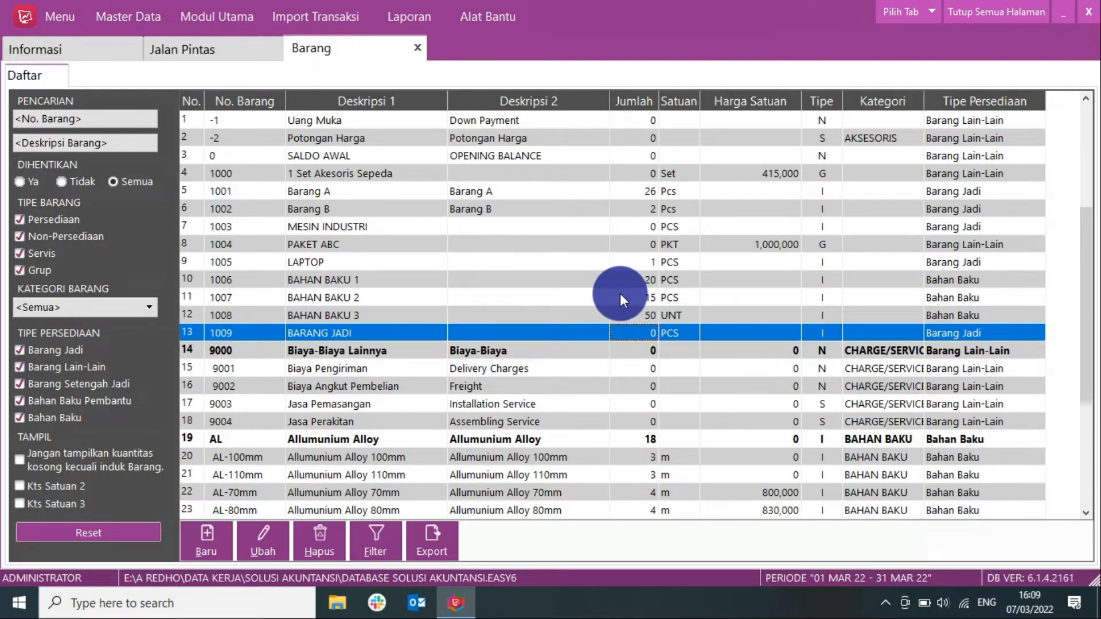
{"action": "left_click", "coordinate": [416, 48]}
Step: Open the existing product formula BOM-005, PRD BARANG JADI, from the Formula Produk list
{"action": "left_click", "coordinate": [495, 240]}
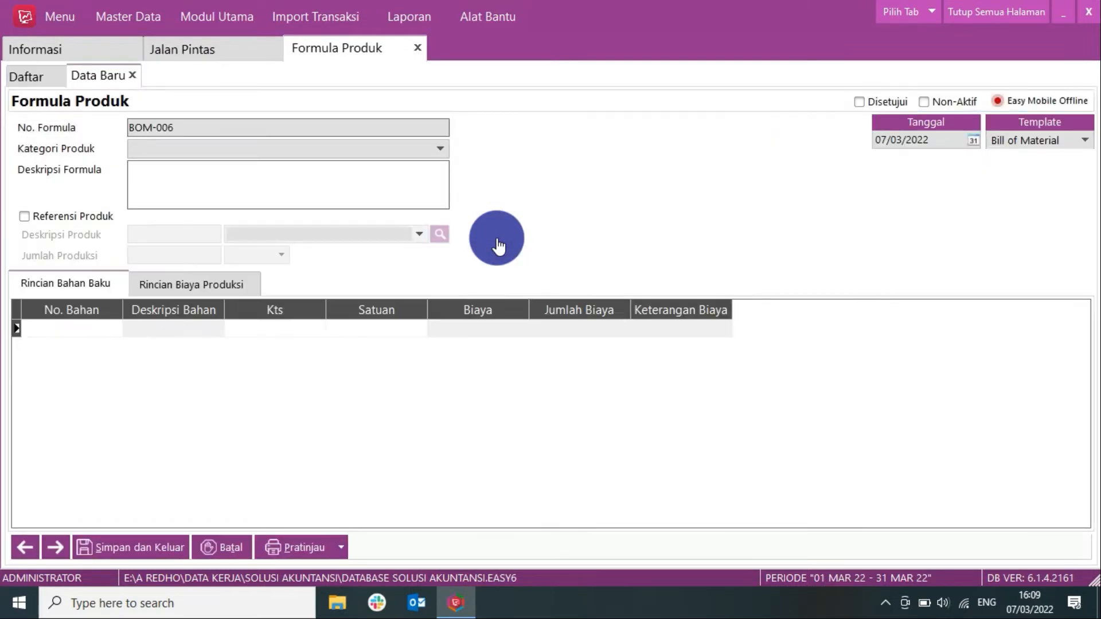
{"action": "left_click", "coordinate": [35, 76]}
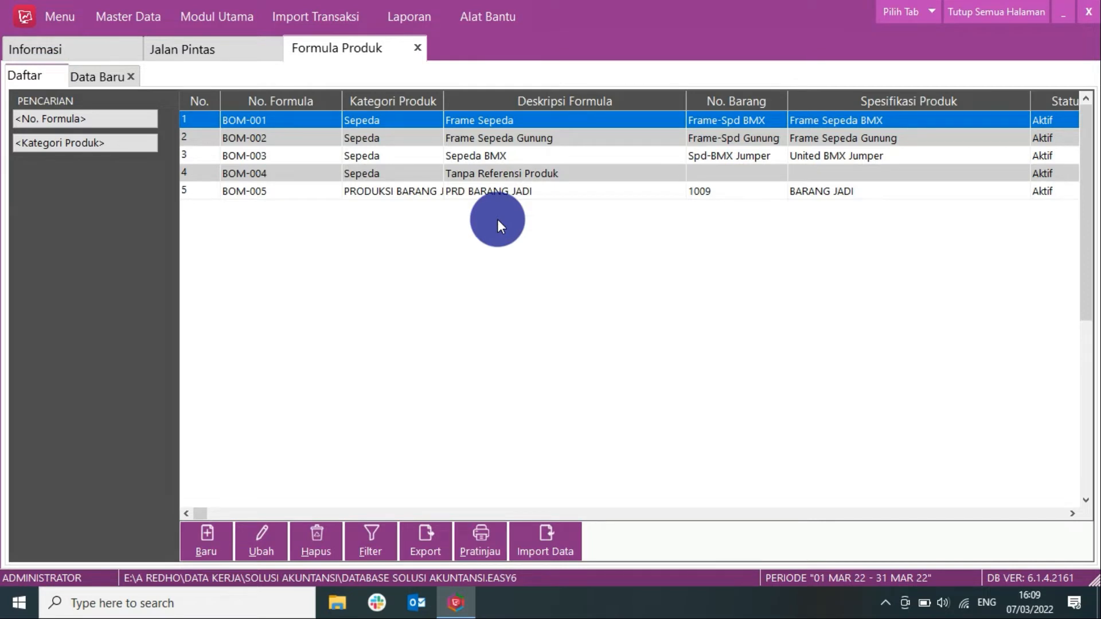
{"action": "left_click_drag", "start_coordinate": [469, 126], "coordinate": [478, 152]}
{"action": "left_click_drag", "start_coordinate": [466, 189], "coordinate": [492, 189]}
{"action": "double_click", "coordinate": [493, 190]}
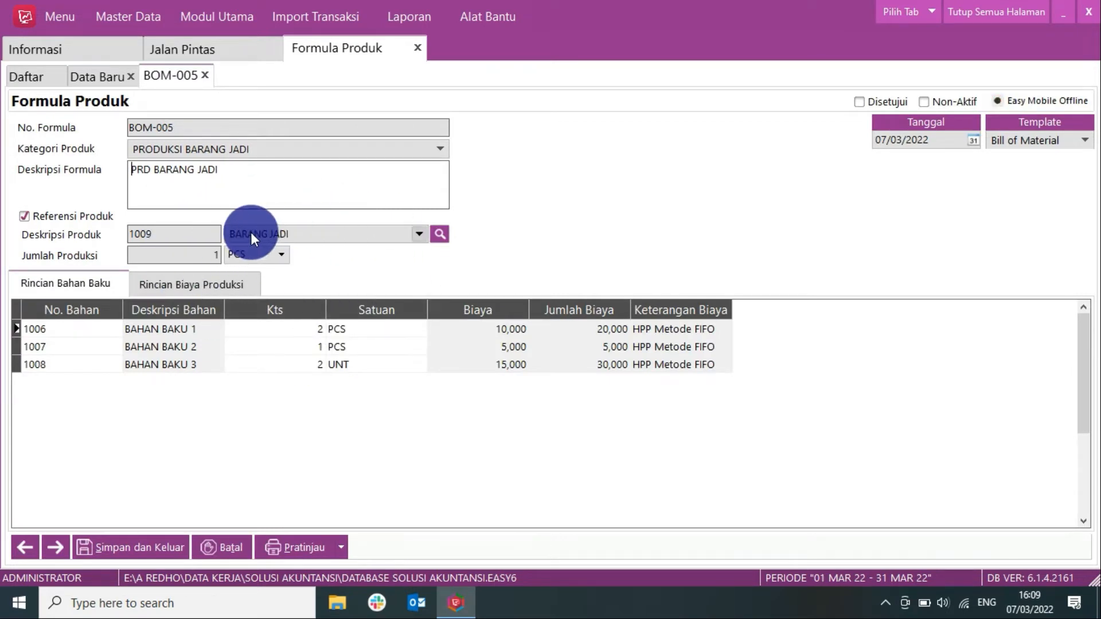
Step: Review the formula's production quantity and the quantity of each raw material, and close all open pages
{"action": "left_click", "coordinate": [197, 255]}
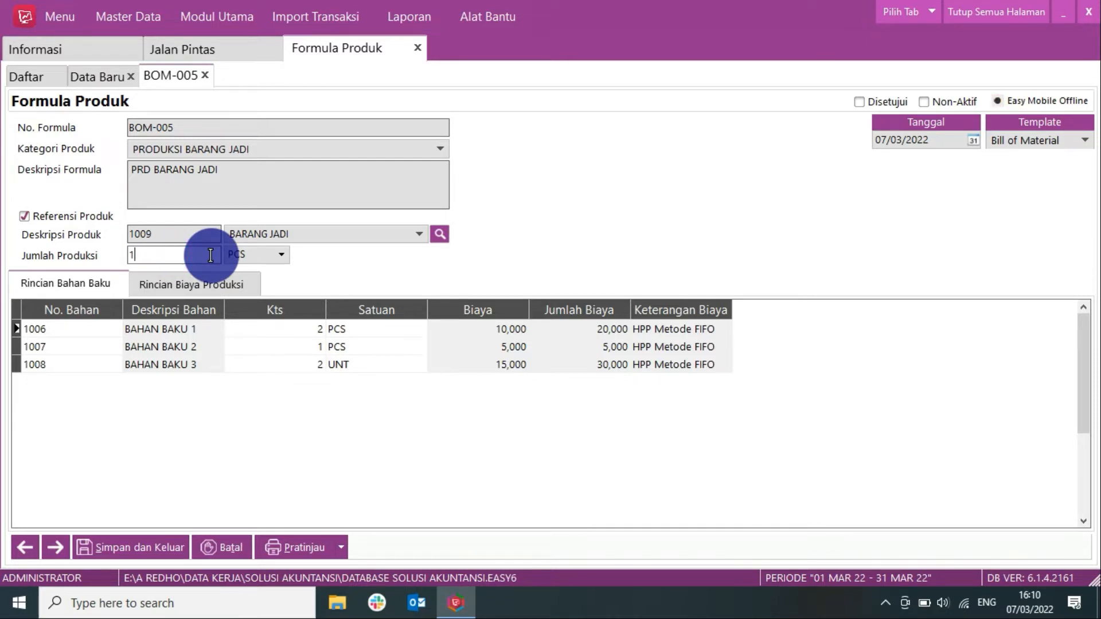
{"action": "left_click", "coordinate": [182, 327]}
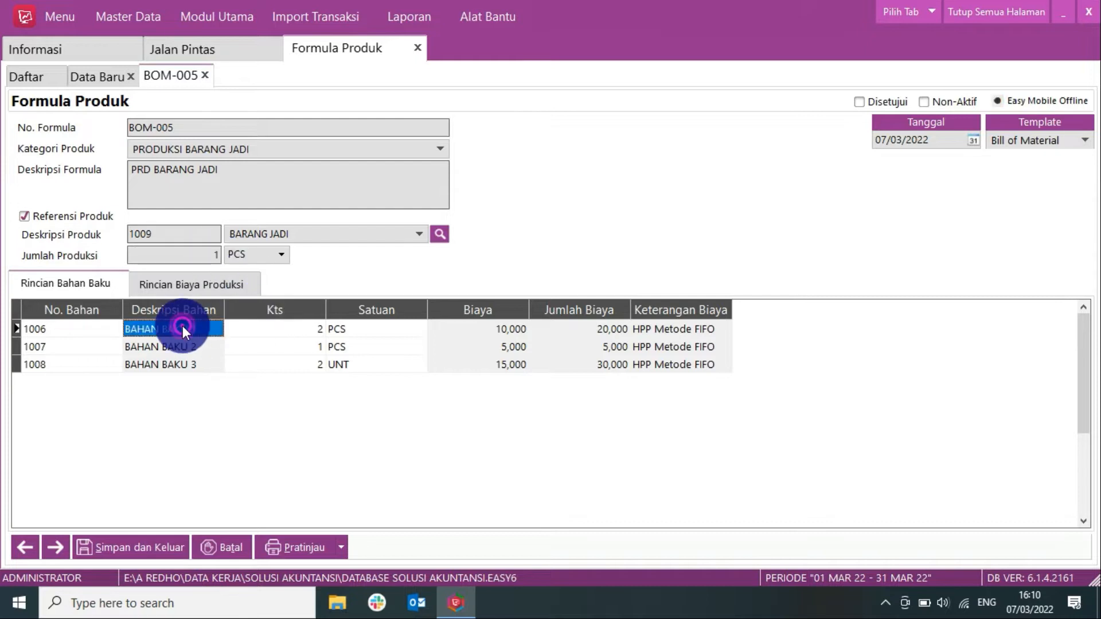
{"action": "left_click", "coordinate": [301, 328]}
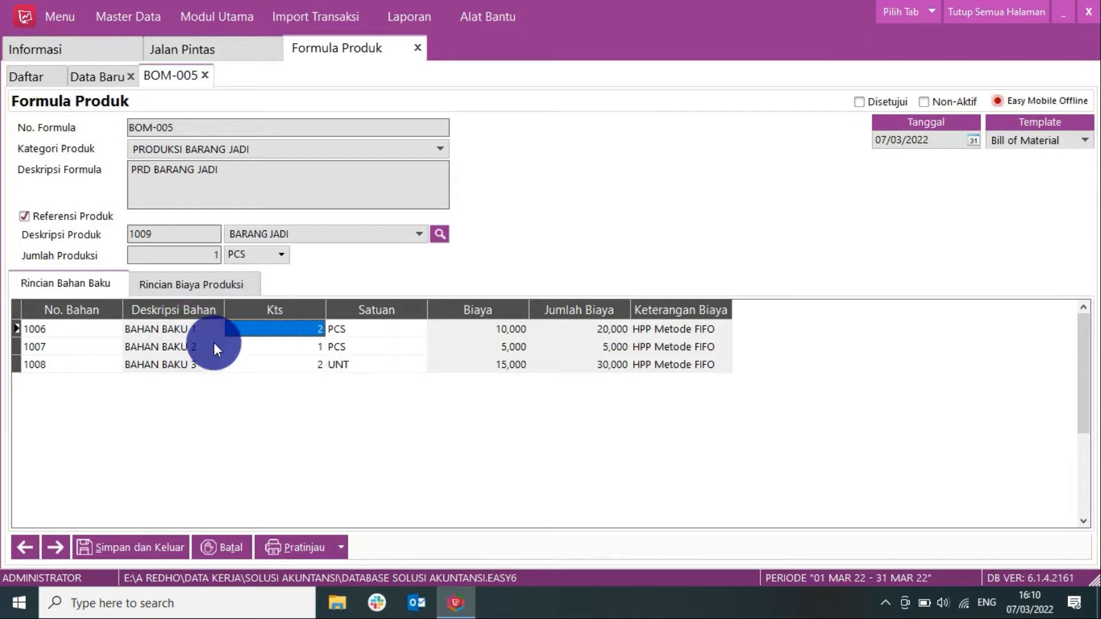
{"action": "left_click", "coordinate": [180, 346]}
{"action": "left_click", "coordinate": [290, 345]}
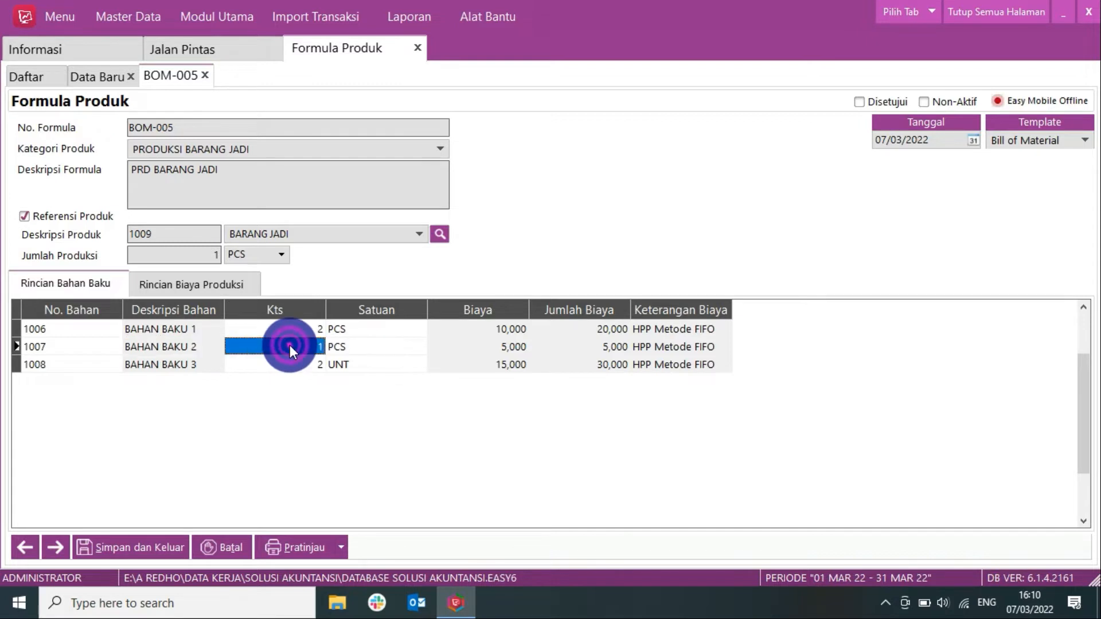
{"action": "left_click", "coordinate": [183, 366]}
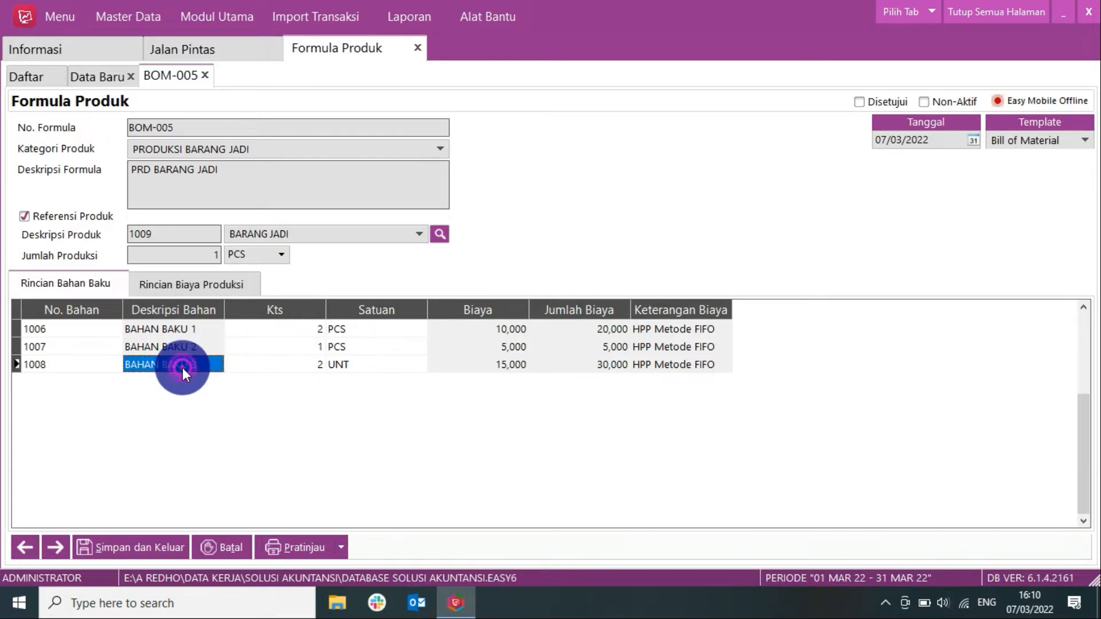
{"action": "left_click", "coordinate": [290, 364]}
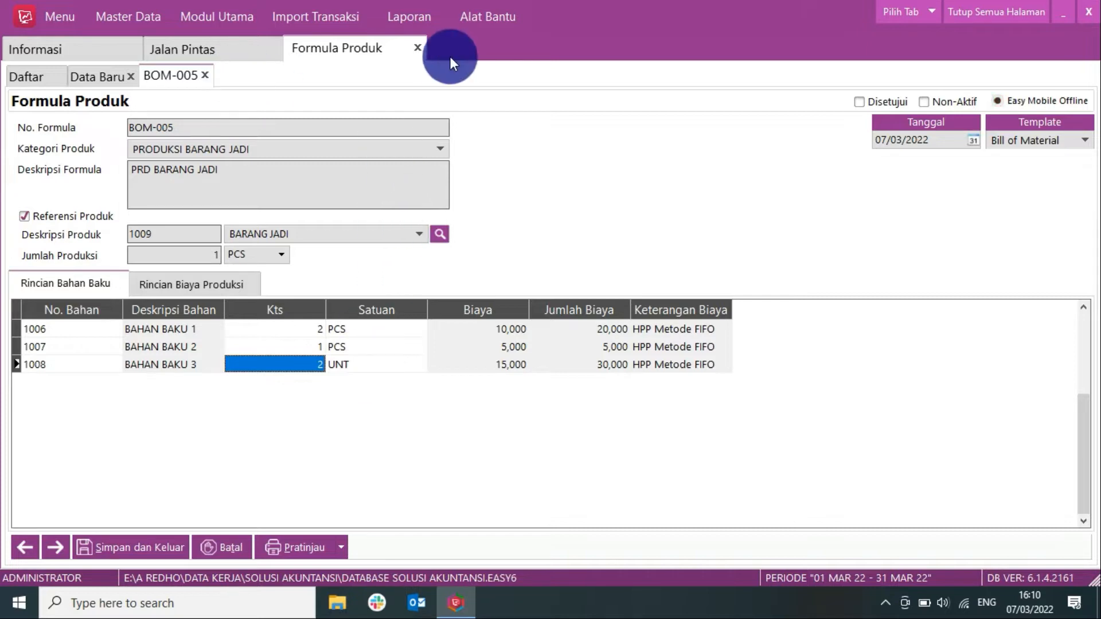
{"action": "left_click", "coordinate": [953, 24]}
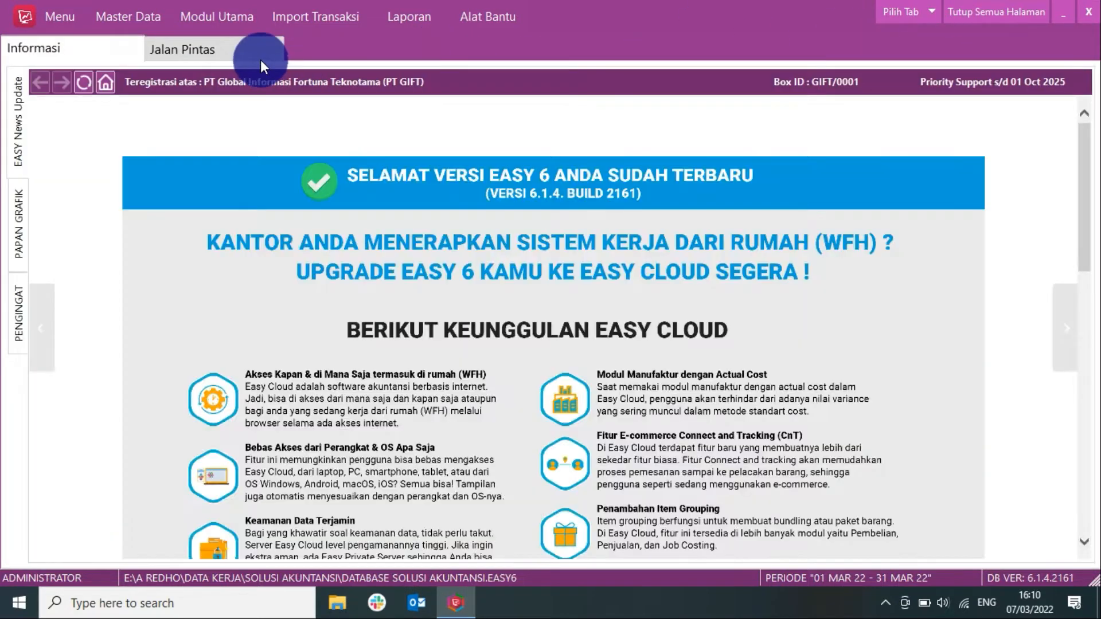
Step: Start a new Perintah Kerja work order from the manufacturing shortcuts, keeping the preset person in charge
{"action": "left_click", "coordinate": [256, 55]}
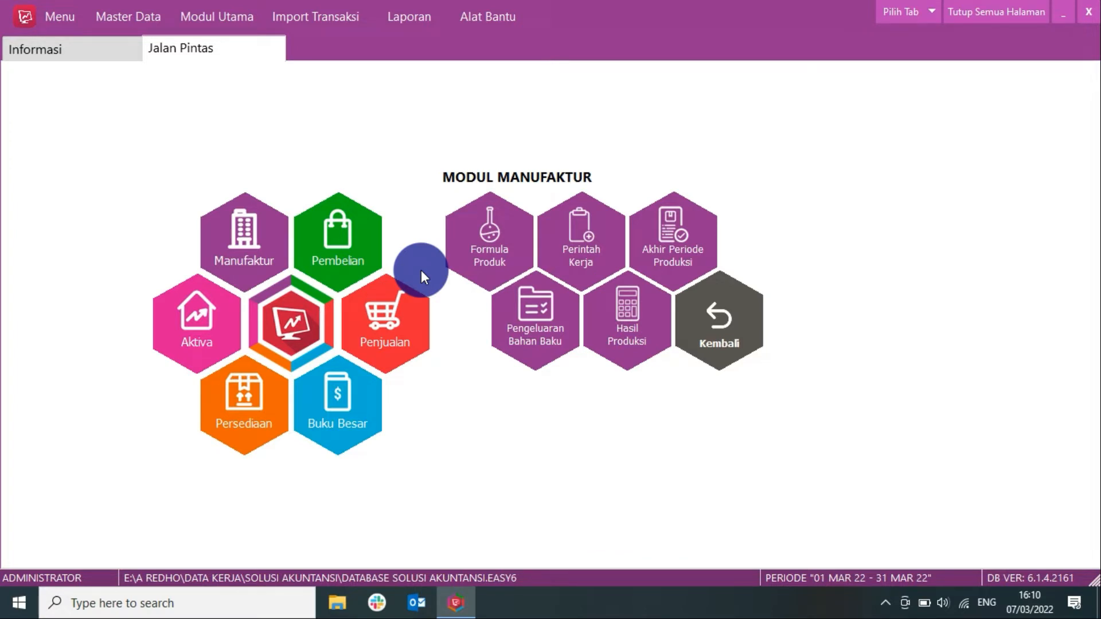
{"action": "left_click", "coordinate": [584, 245]}
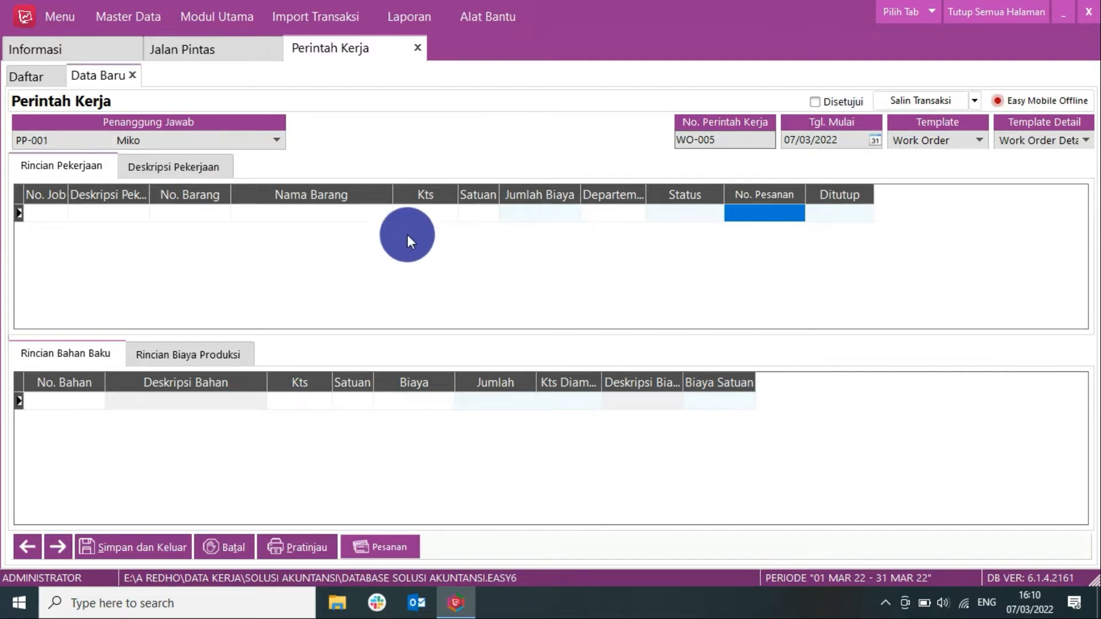
{"action": "left_click", "coordinate": [276, 141]}
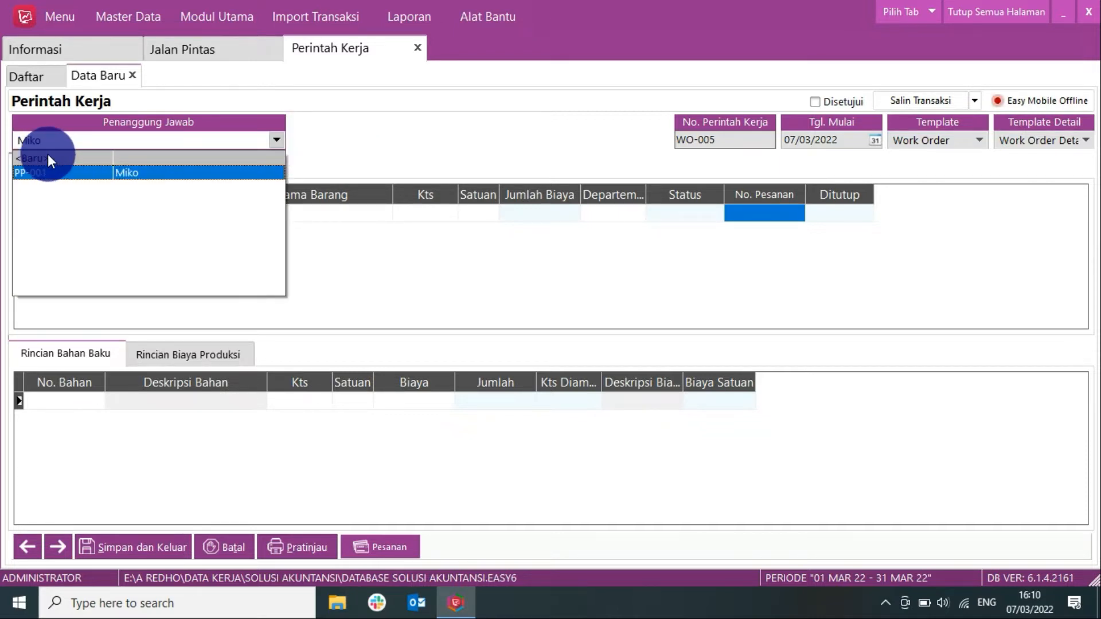
{"action": "left_click", "coordinate": [224, 140]}
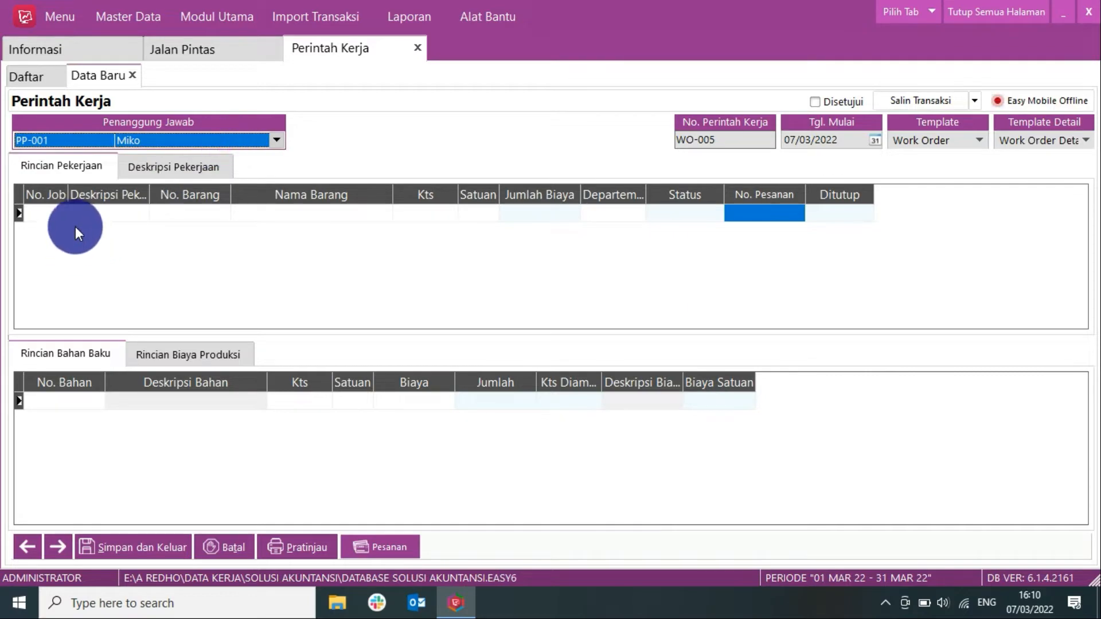
Step: Add formula BOM-005, PRD BARANG JADI, as the work order's job
{"action": "left_click", "coordinate": [95, 212]}
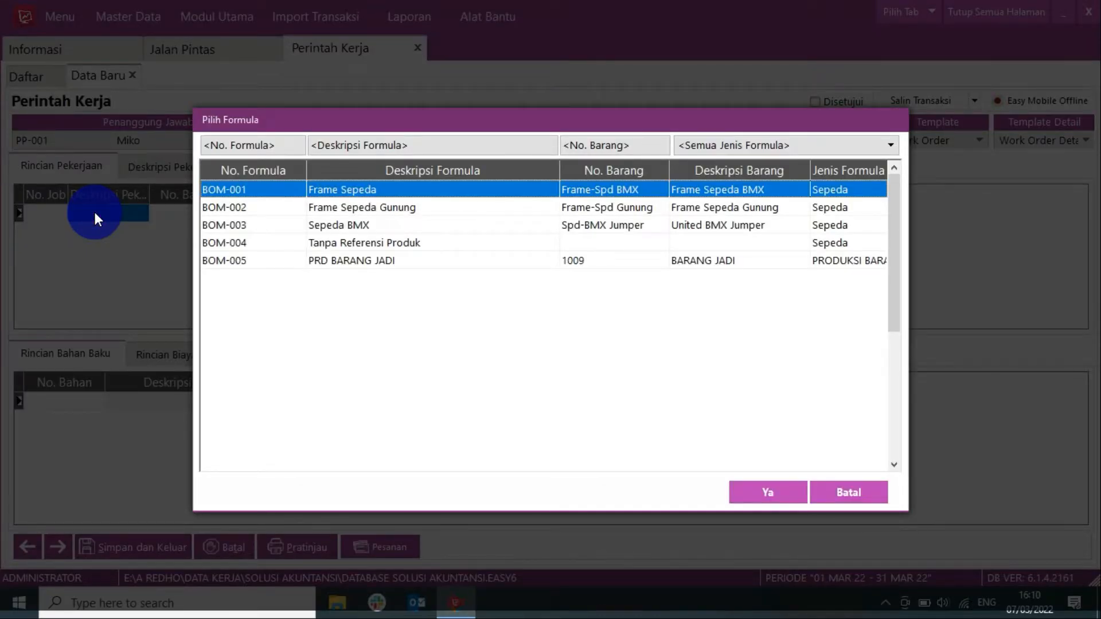
{"action": "double_click", "coordinate": [342, 264]}
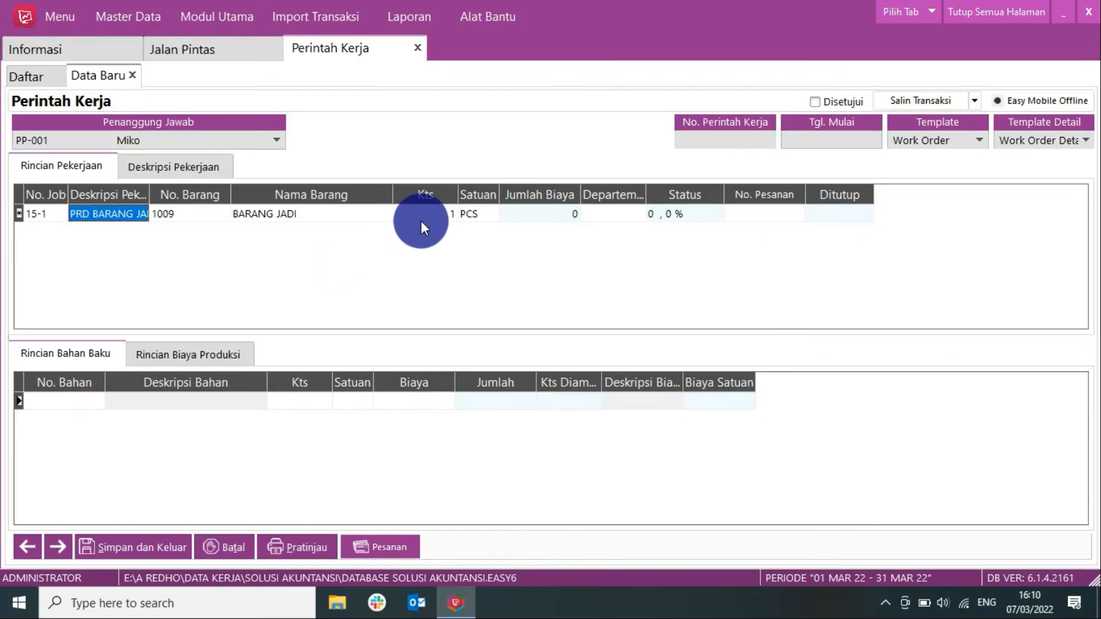
{"action": "left_click", "coordinate": [430, 211]}
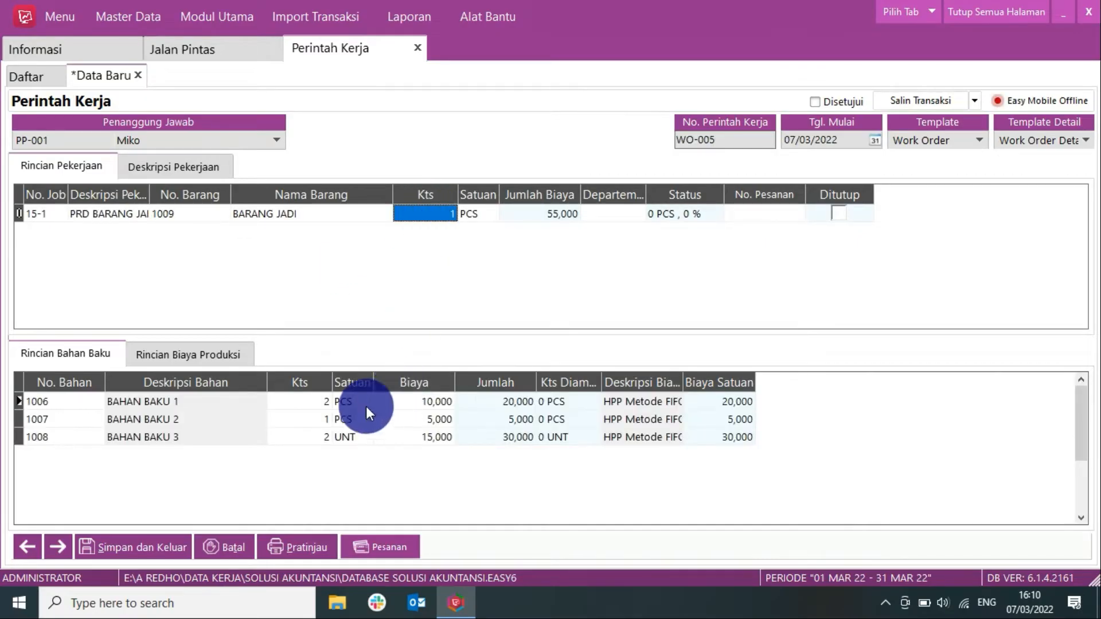
Step: Check the required quantities of BAHAN BAKU 1, 2 and 3 in the job's raw material details
{"action": "left_click", "coordinate": [314, 433]}
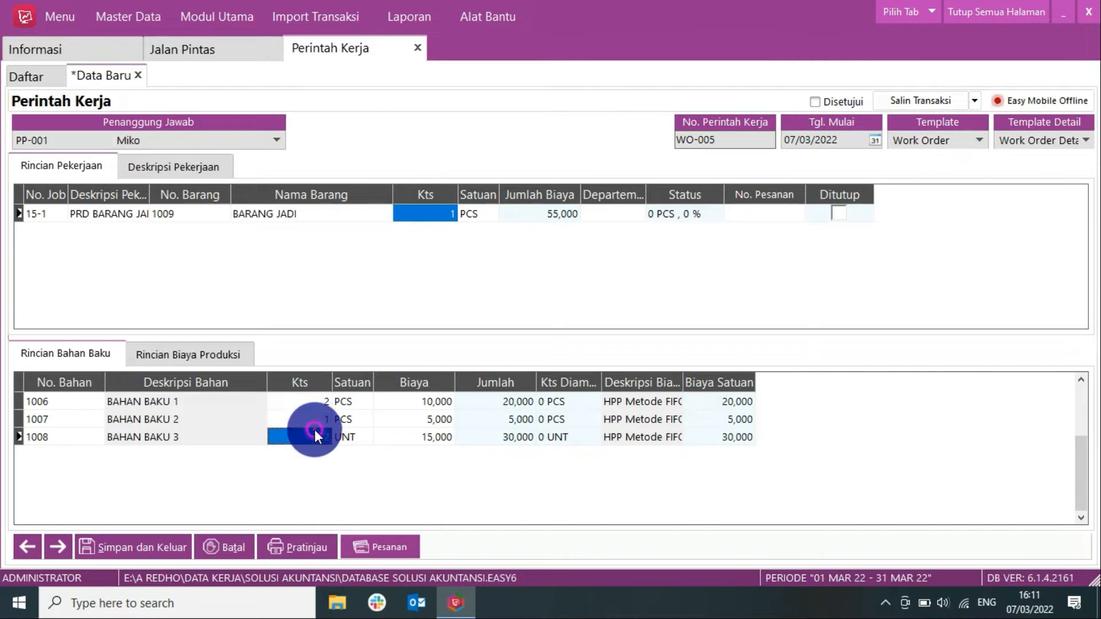
{"action": "left_click", "coordinate": [316, 417]}
{"action": "left_click", "coordinate": [313, 402]}
{"action": "left_click", "coordinate": [313, 418]}
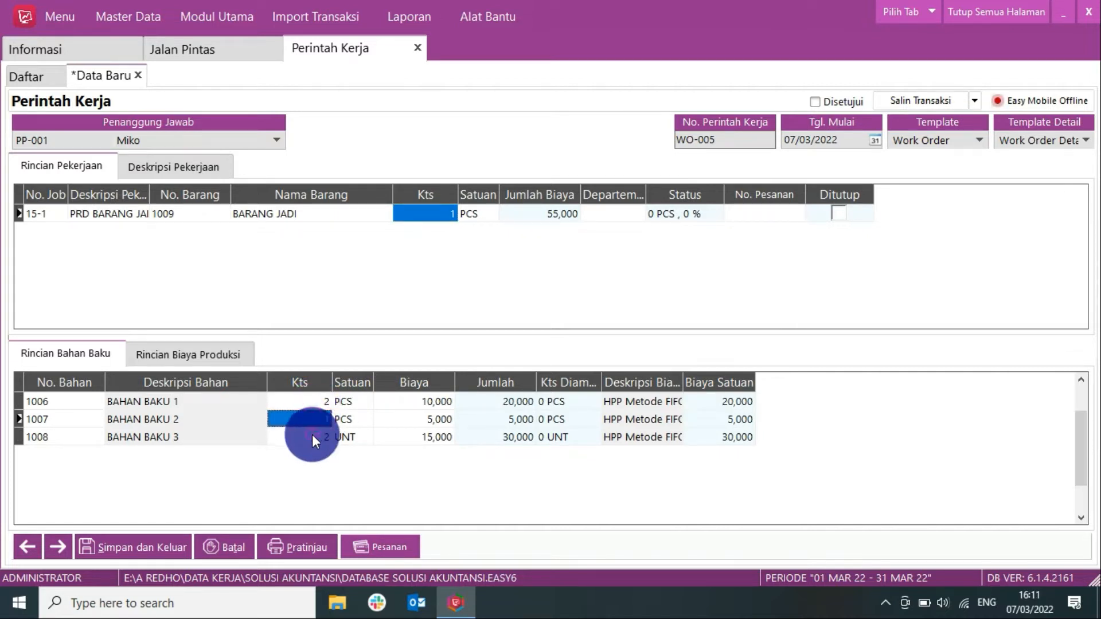
{"action": "left_click", "coordinate": [313, 434]}
{"action": "left_click", "coordinate": [308, 405]}
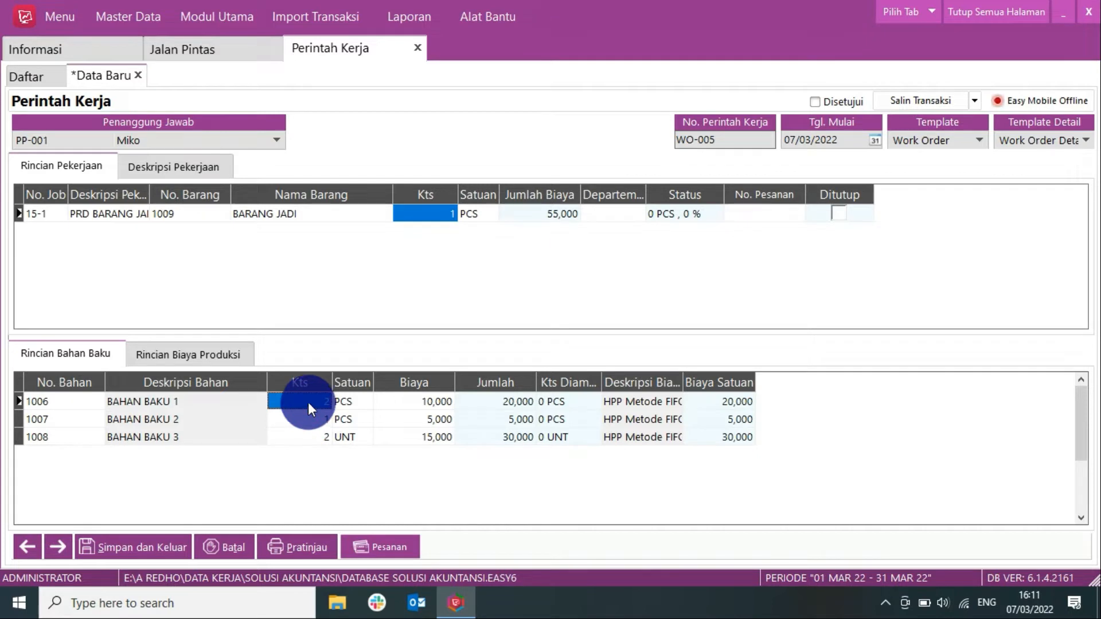
Step: Set the job's production quantity of BARANG JADI to 5 PCS
{"action": "left_click", "coordinate": [441, 217]}
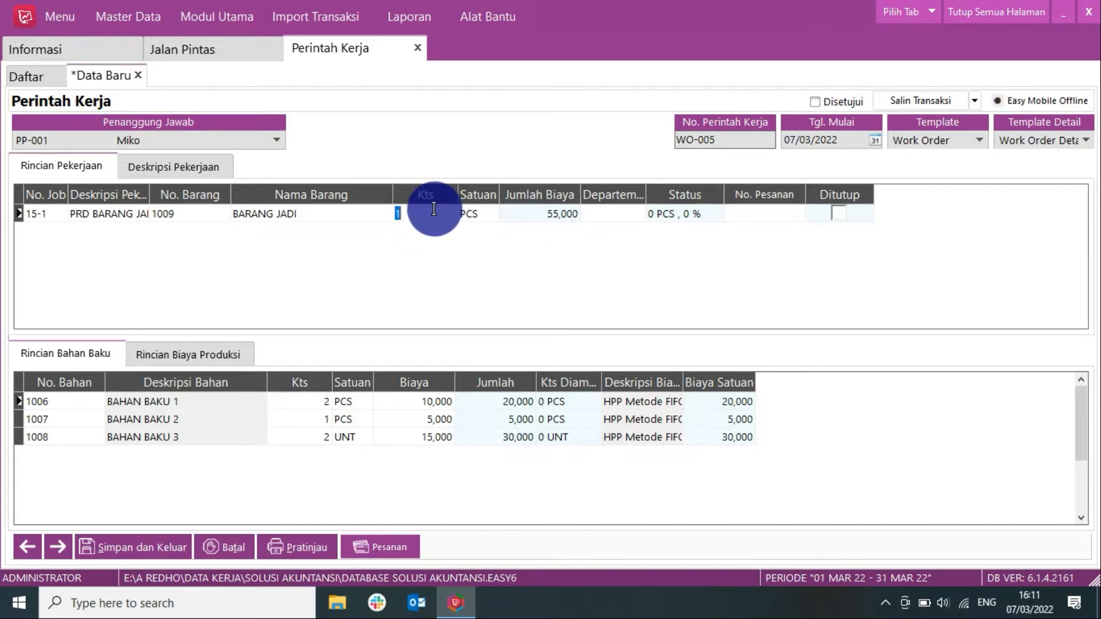
{"action": "type", "text": "5"}
{"action": "key", "text": "Return"}
Step: Check the recalculated raw material quantities and view the job's production cost details
{"action": "left_click", "coordinate": [340, 405]}
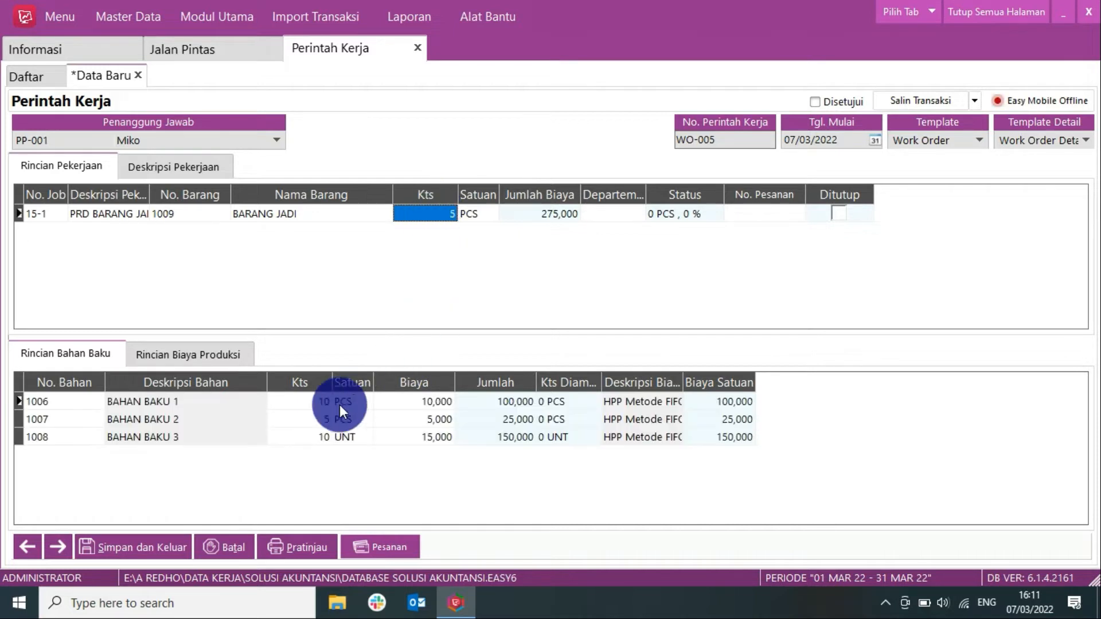
{"action": "left_click", "coordinate": [316, 401]}
{"action": "left_click", "coordinate": [317, 438]}
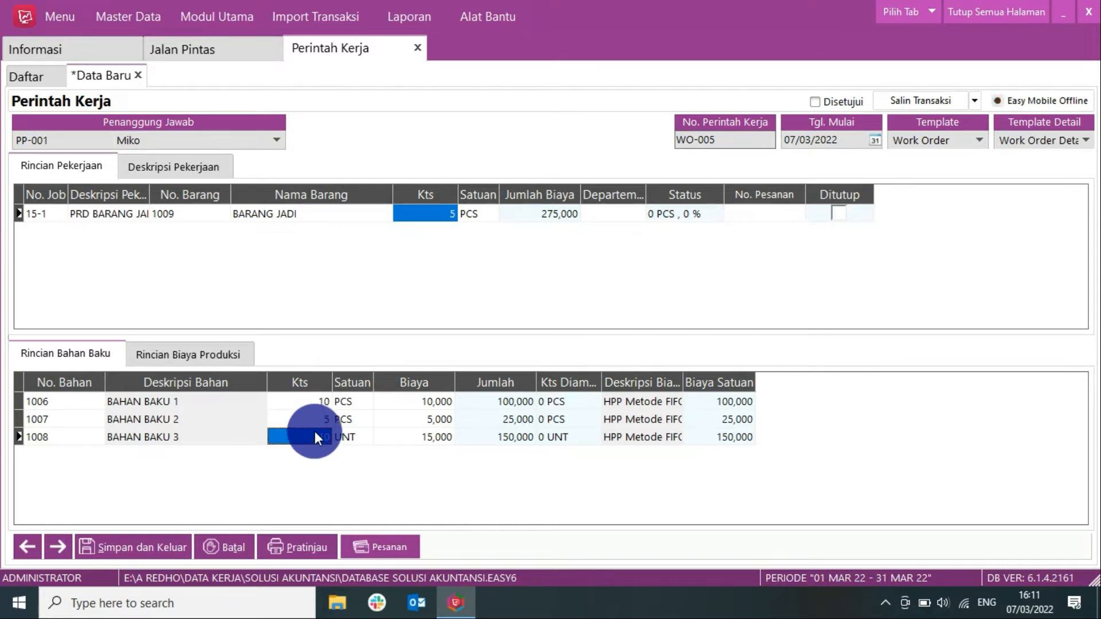
{"action": "left_click", "coordinate": [199, 353]}
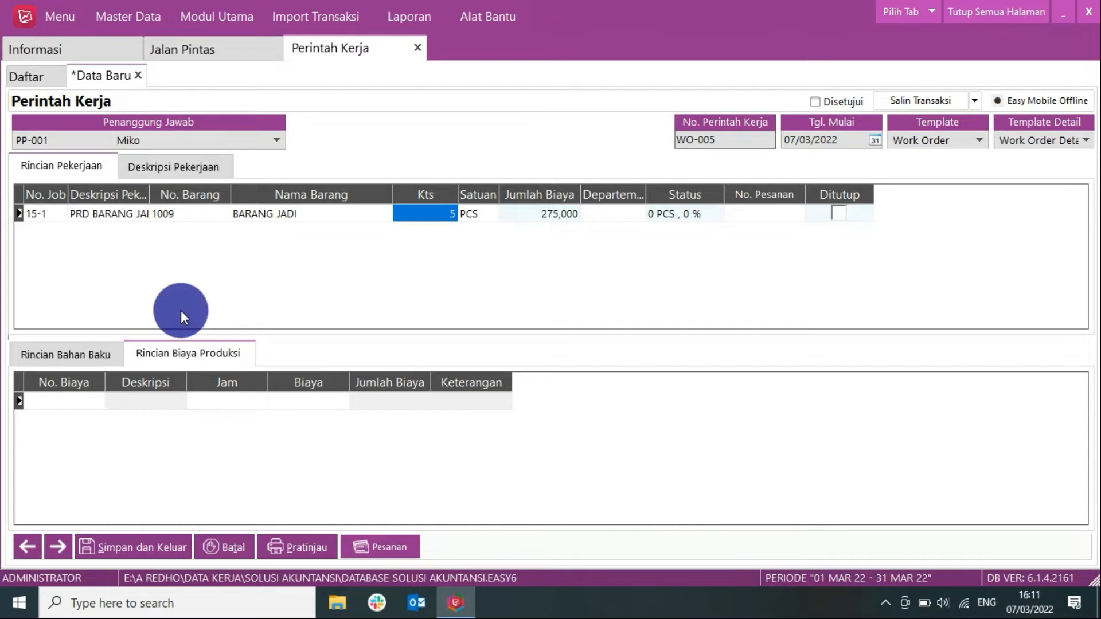
Step: Enter PRODUKSI BARANG as the work order's description and return to its job details
{"action": "left_click", "coordinate": [97, 361]}
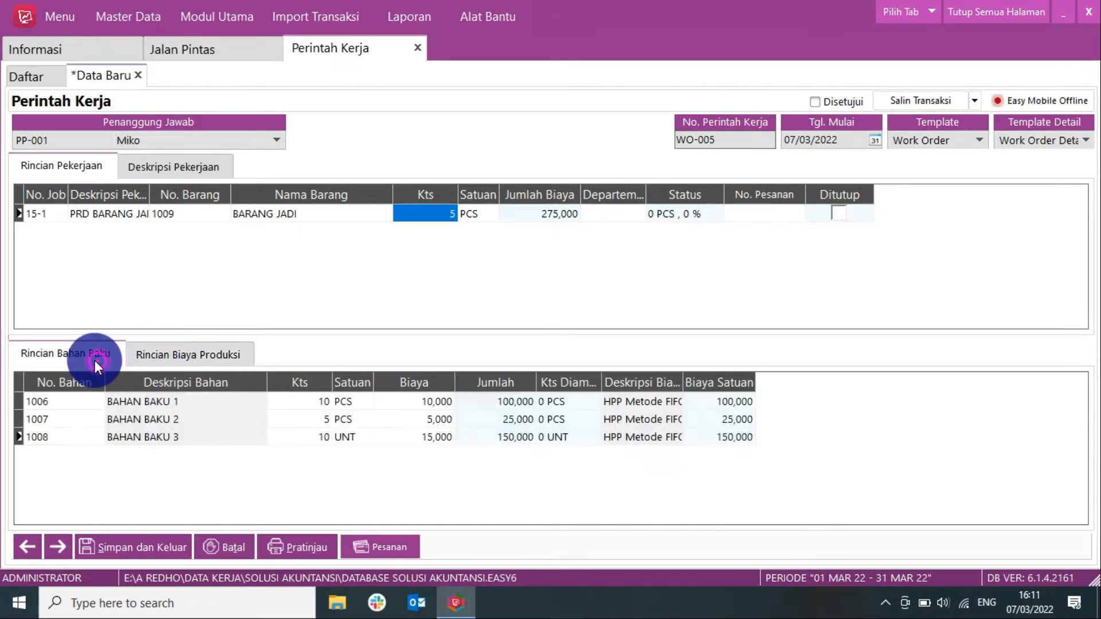
{"action": "left_click", "coordinate": [217, 166]}
{"action": "left_click", "coordinate": [193, 239]}
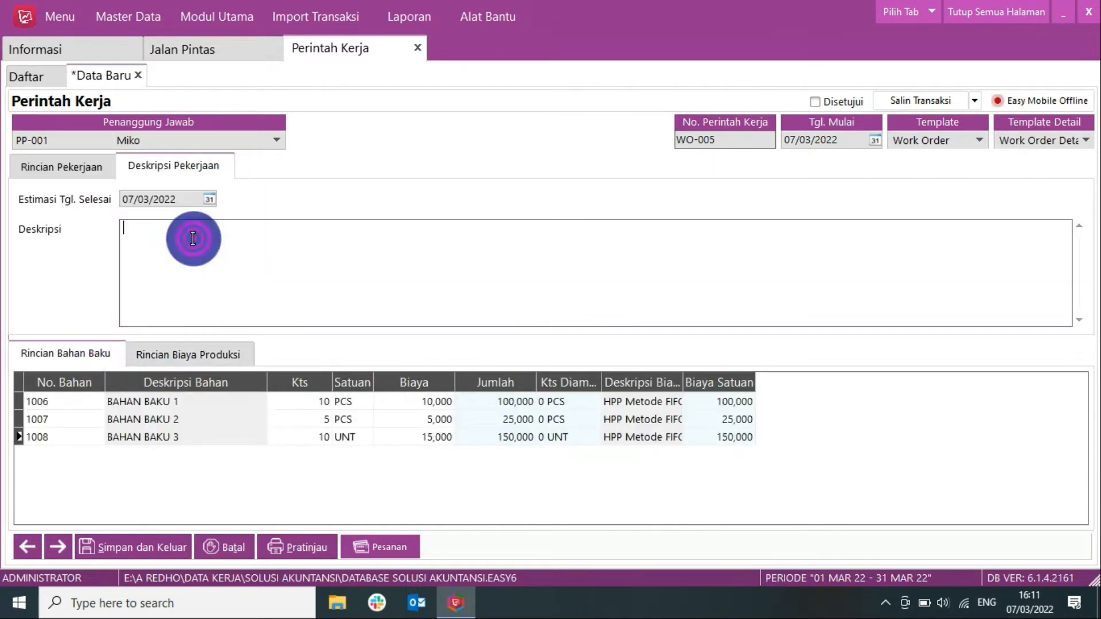
{"action": "type", "text": "PRODUKSI "}
{"action": "type", "text": "BAB"}
{"action": "type", "text": "ANG"}
{"action": "left_click", "coordinate": [97, 172]}
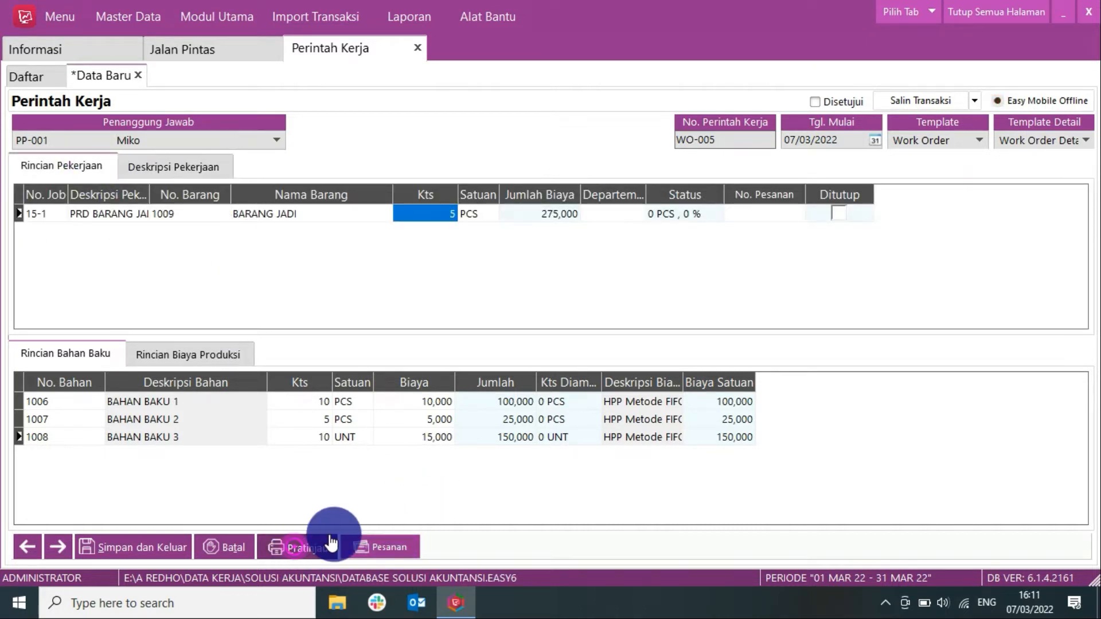
Step: Save the work order, review the print previews of its summary and PRD BARANG JADI detail, and close it
{"action": "left_click", "coordinate": [431, 408]}
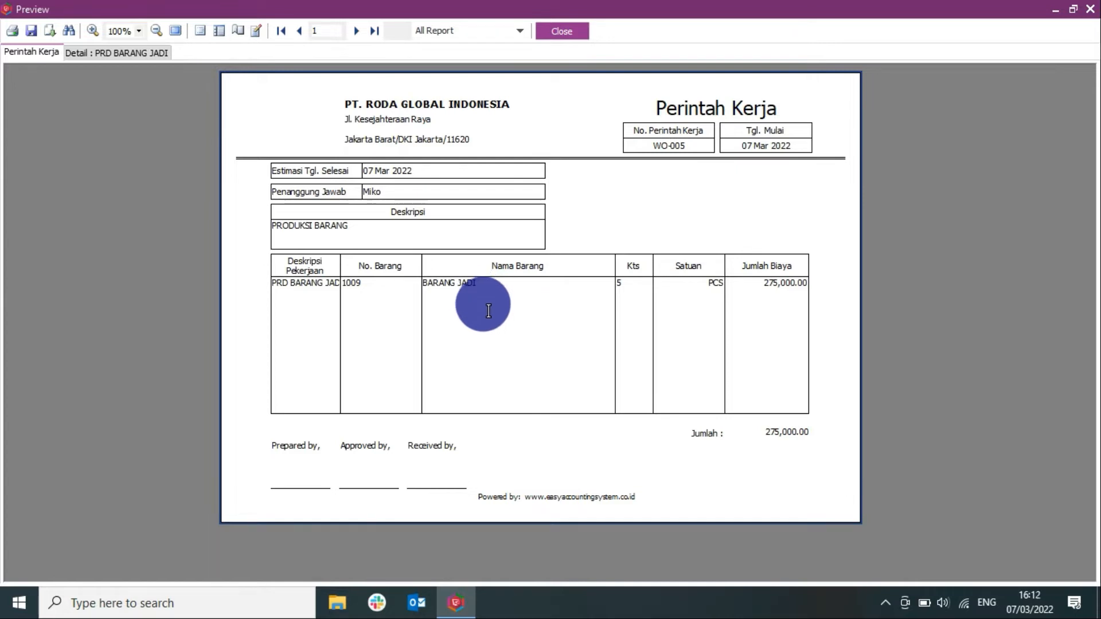
{"action": "left_click", "coordinate": [110, 55]}
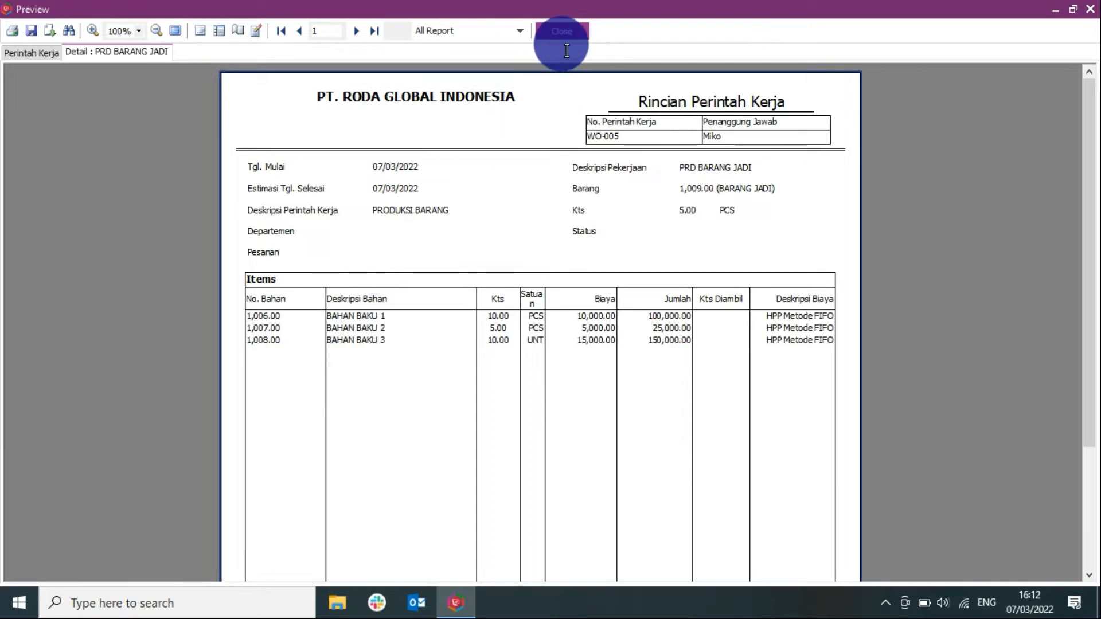
{"action": "left_click", "coordinate": [565, 33]}
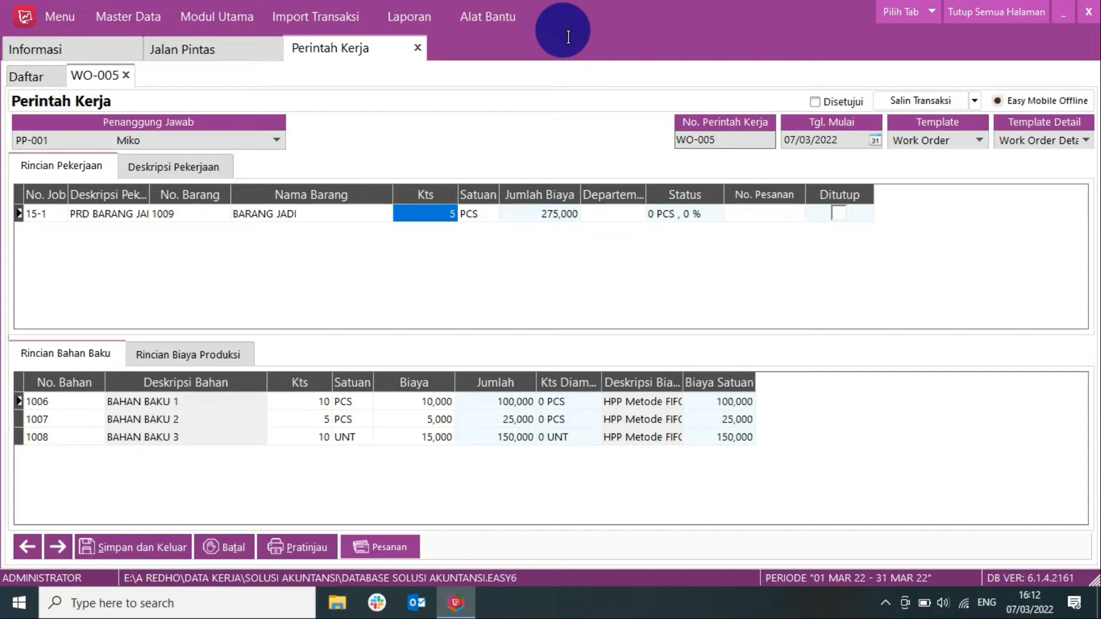
{"action": "left_click", "coordinate": [424, 50]}
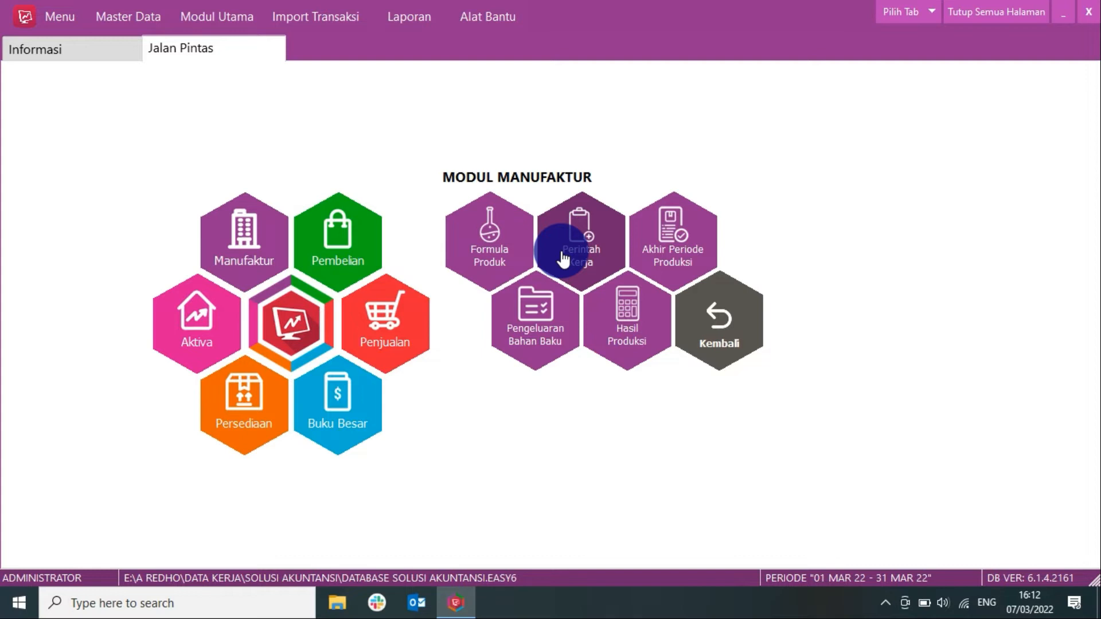
Step: Start a new raw material release (Pengeluaran Bahan Baku) for work order WO-005
{"action": "left_click", "coordinate": [533, 316]}
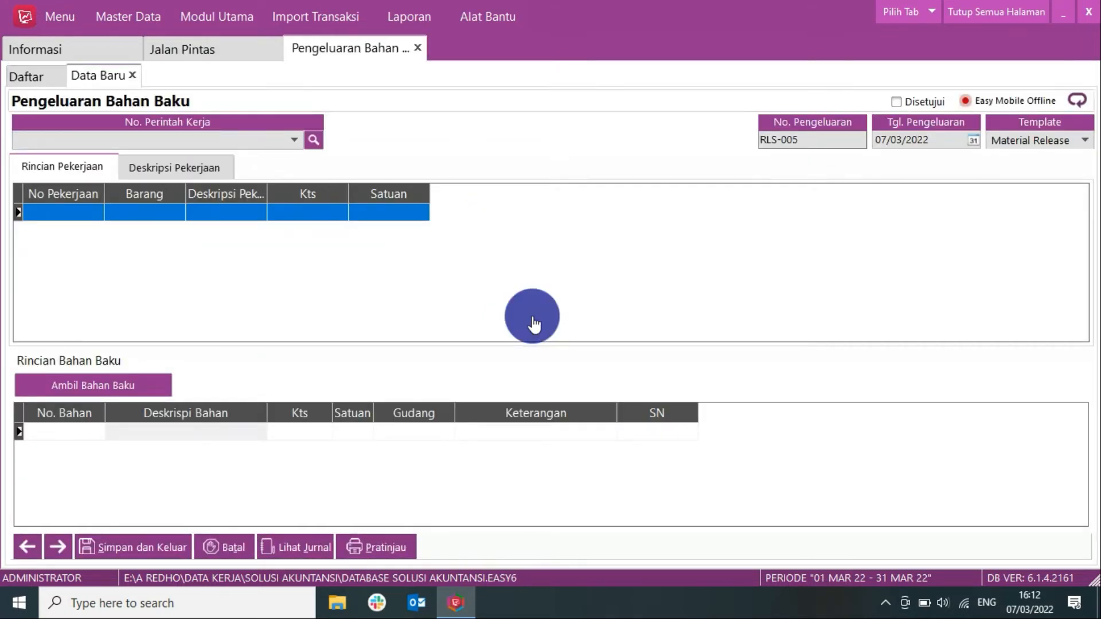
{"action": "left_click", "coordinate": [296, 142]}
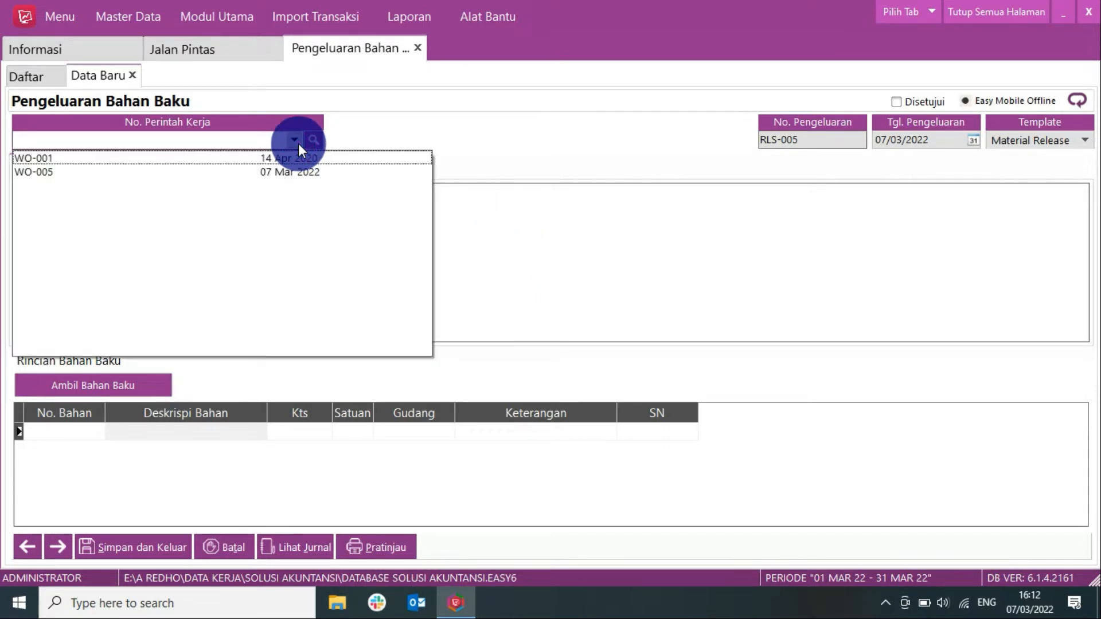
{"action": "left_click", "coordinate": [281, 171]}
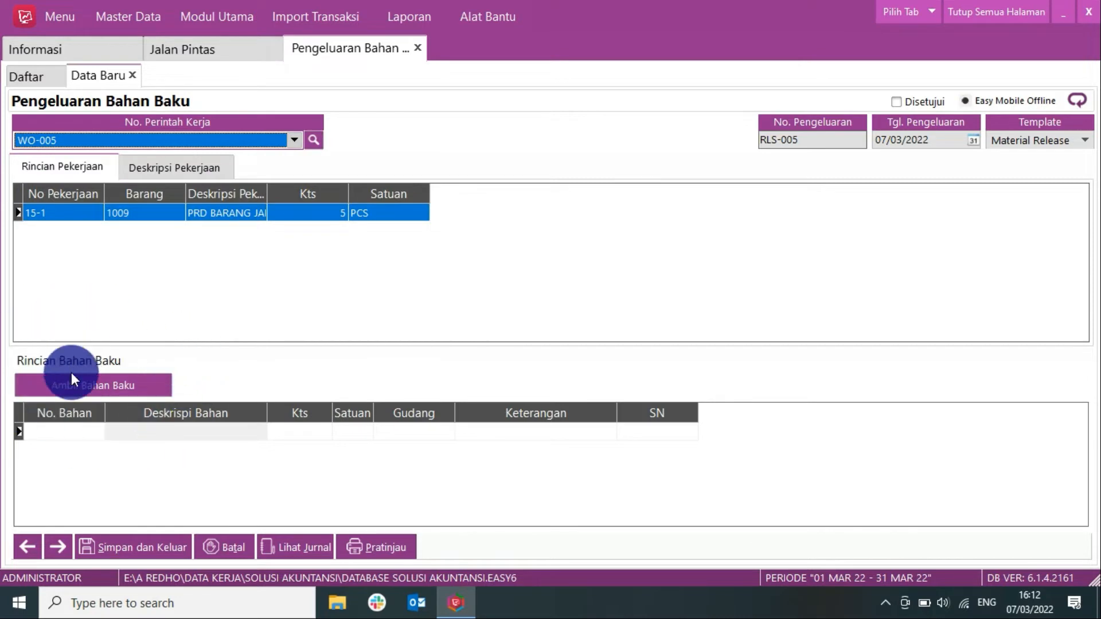
Step: Add all raw materials of the PRD BARANG JADI job to the material release
{"action": "left_click", "coordinate": [92, 387]}
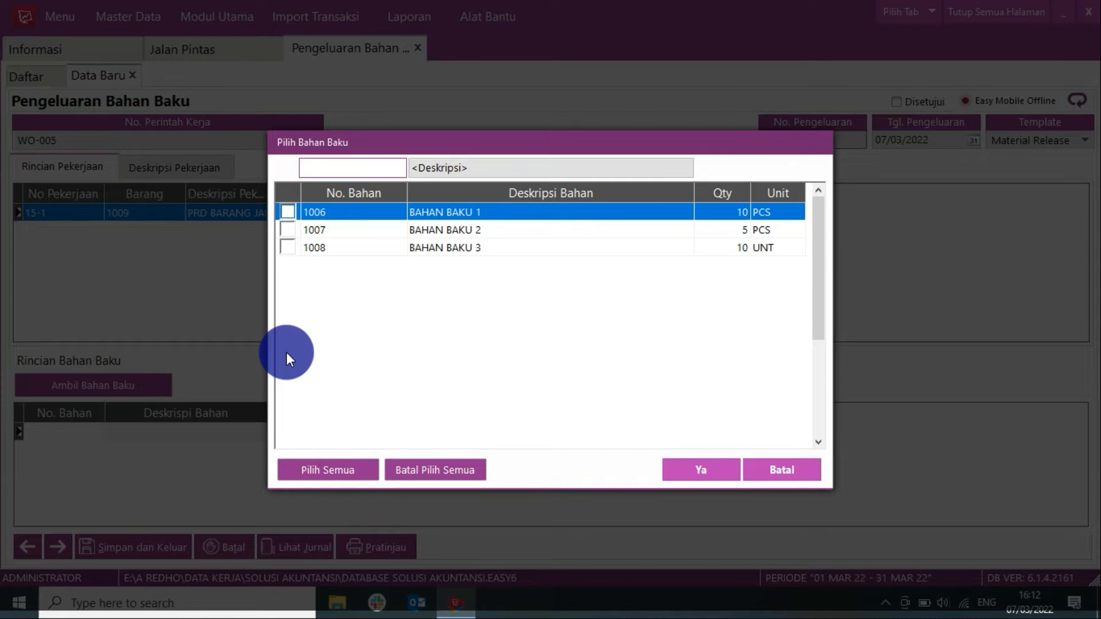
{"action": "left_click", "coordinate": [314, 474]}
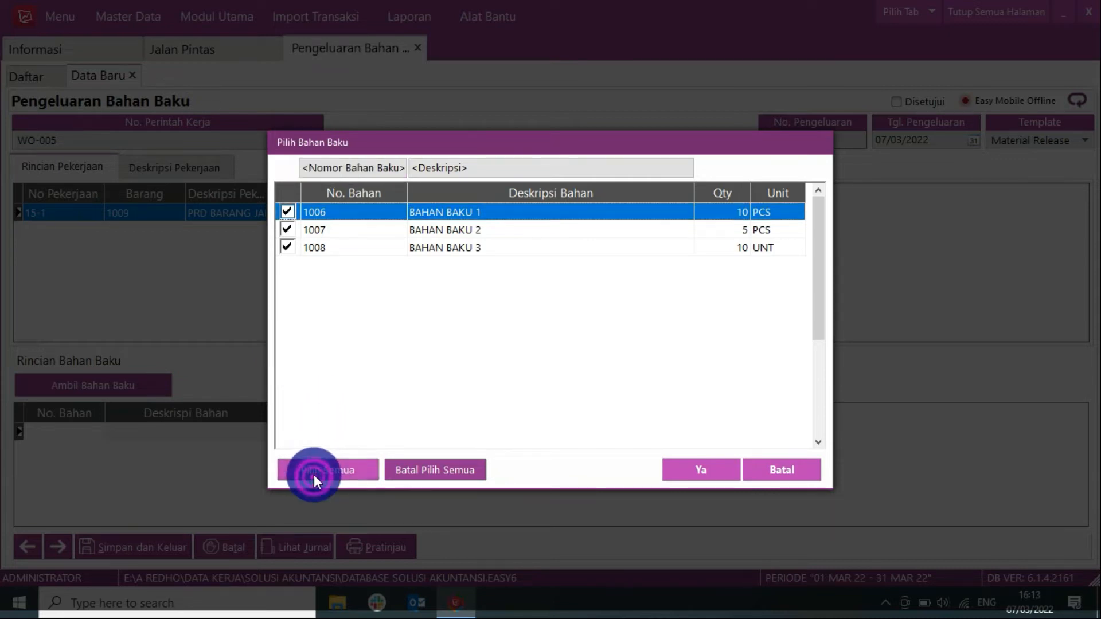
{"action": "left_click", "coordinate": [724, 457]}
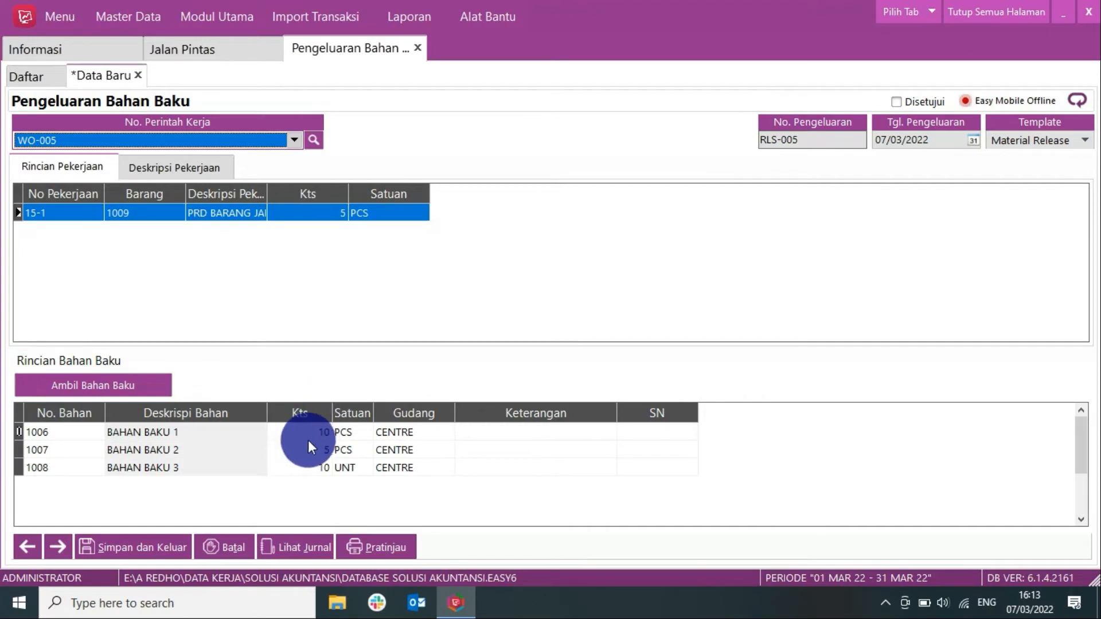
Step: Check the released quantities and view the item list available for an additional raw material line
{"action": "left_click", "coordinate": [310, 432]}
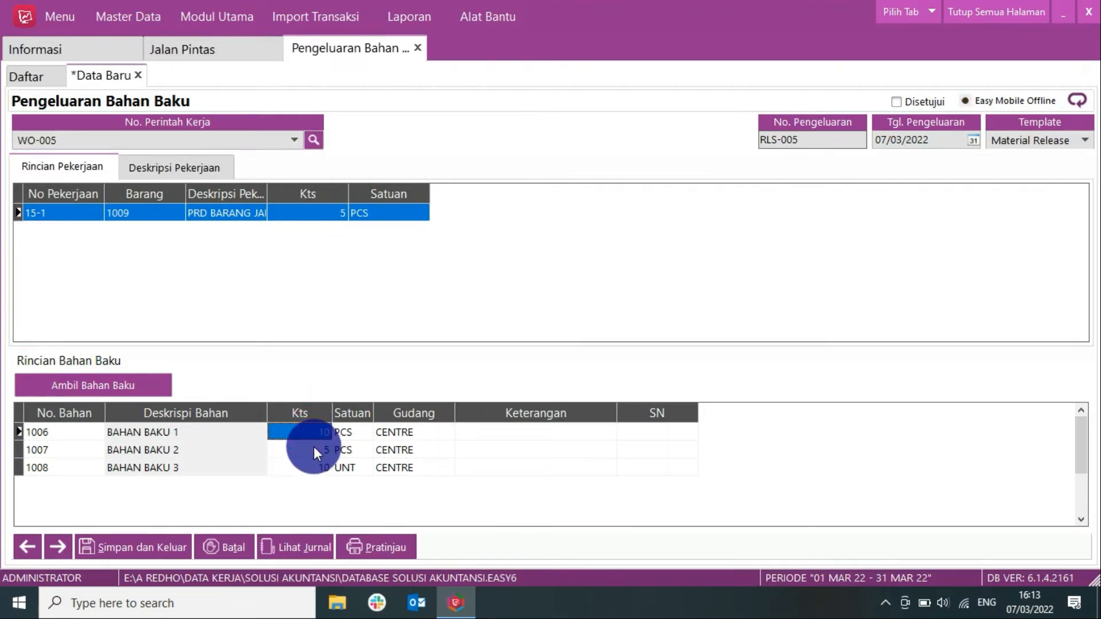
{"action": "key", "text": "Down"}
{"action": "key", "text": "Down"}
{"action": "key", "text": "Down"}
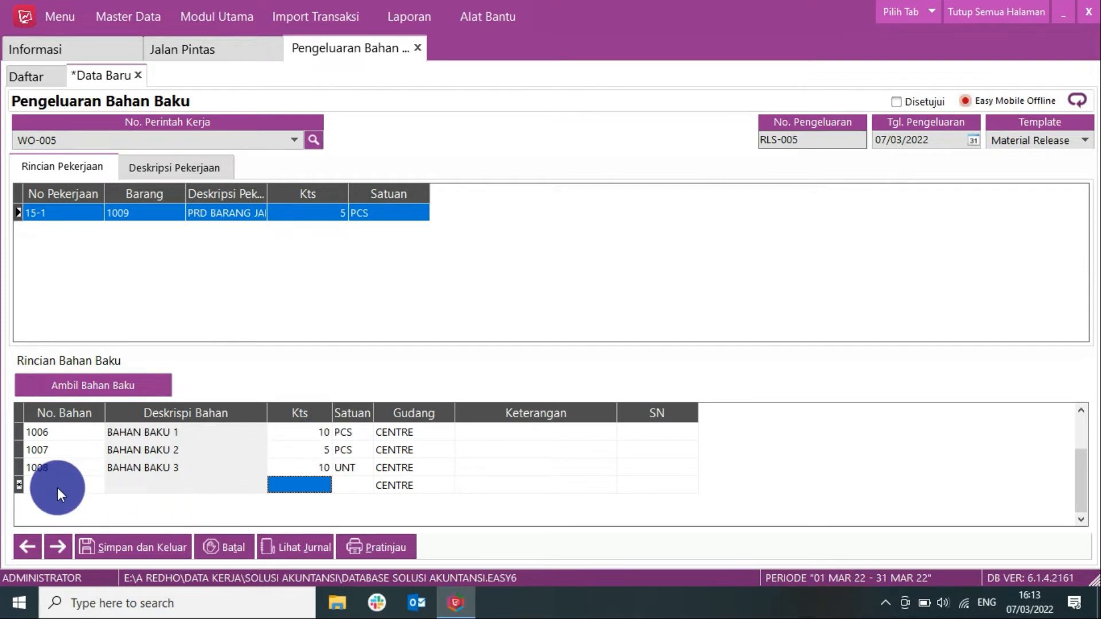
{"action": "left_click", "coordinate": [61, 483]}
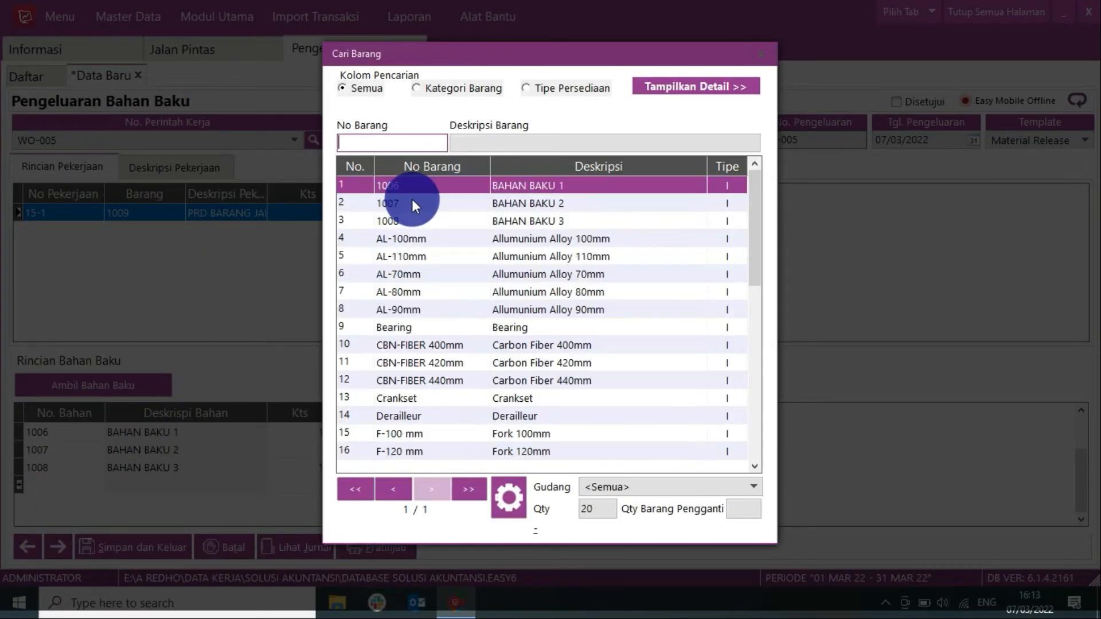
{"action": "left_click", "coordinate": [762, 57]}
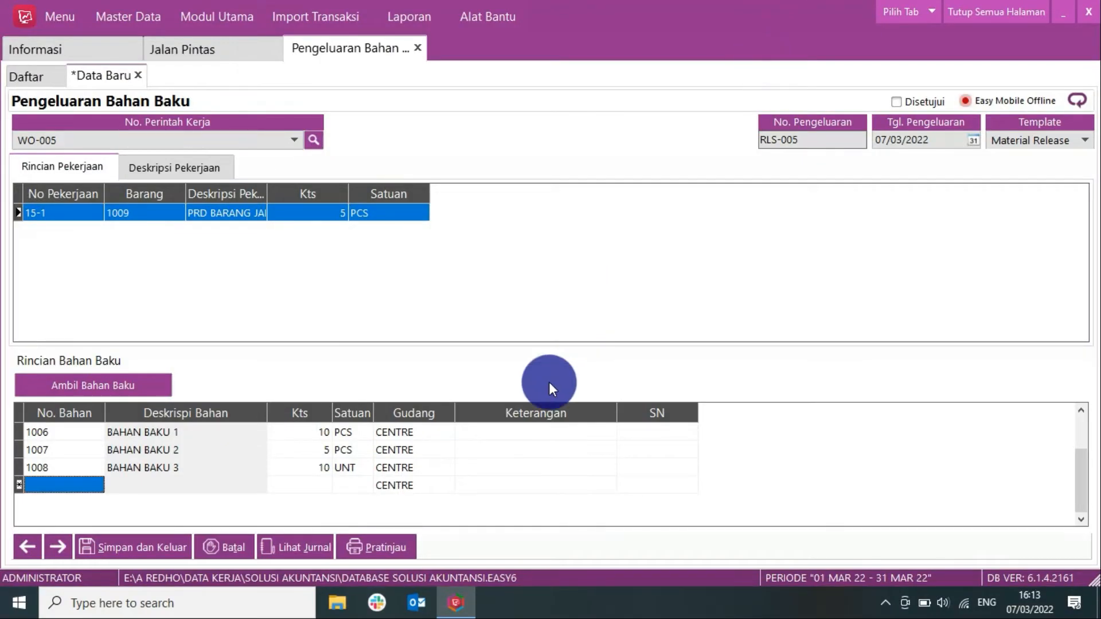
Step: Recheck the quantities of the three raw material lines and the warehouse of BAHAN BAKU 1
{"action": "left_click", "coordinate": [312, 473]}
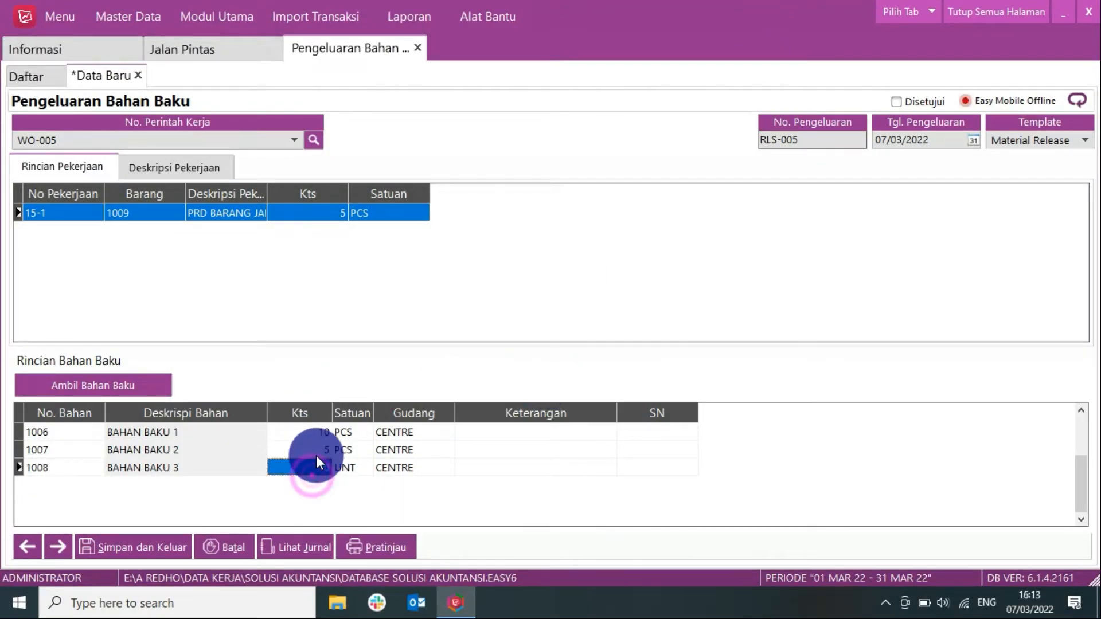
{"action": "left_click", "coordinate": [315, 449]}
{"action": "type", "text": "5"}
{"action": "left_click", "coordinate": [315, 431]}
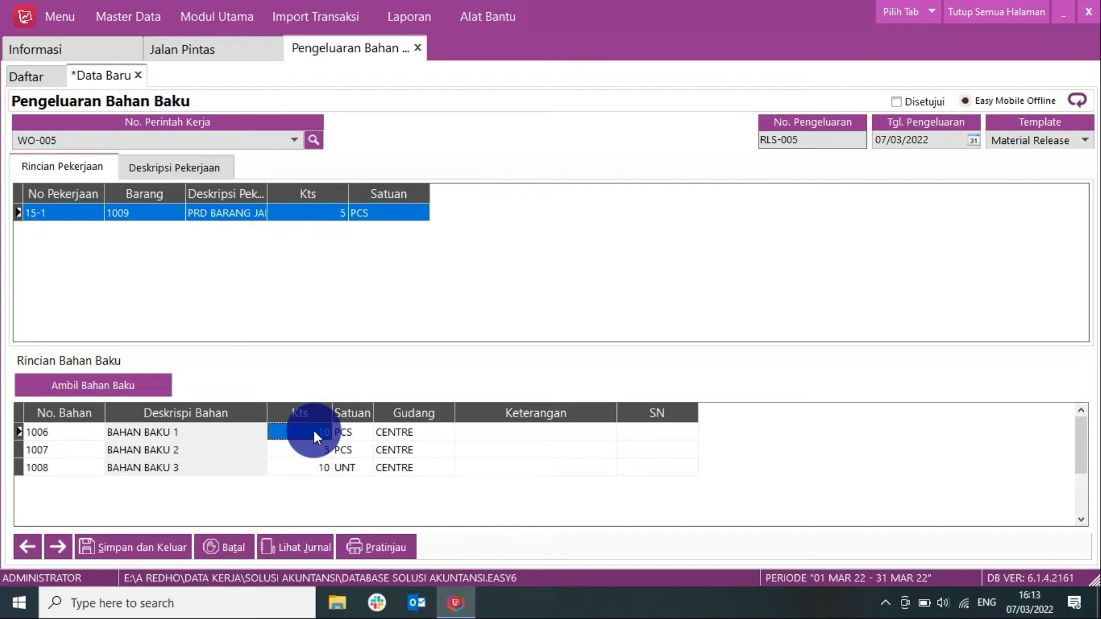
{"action": "left_click", "coordinate": [432, 433]}
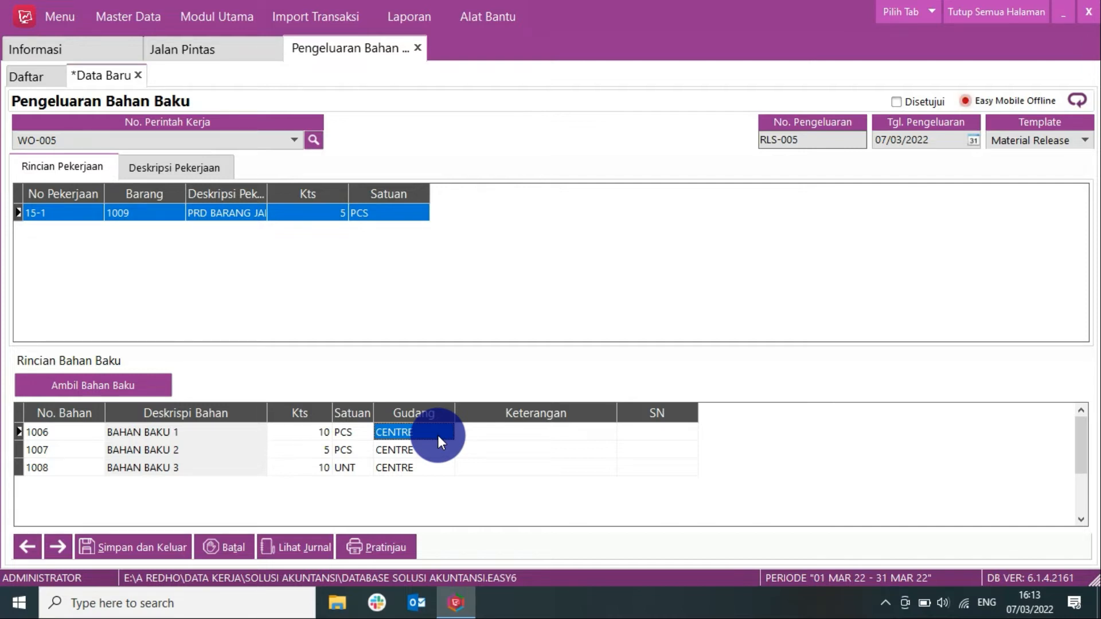
Step: Save and close the raw material release after reviewing its print preview and transaction journal
{"action": "left_click", "coordinate": [358, 552]}
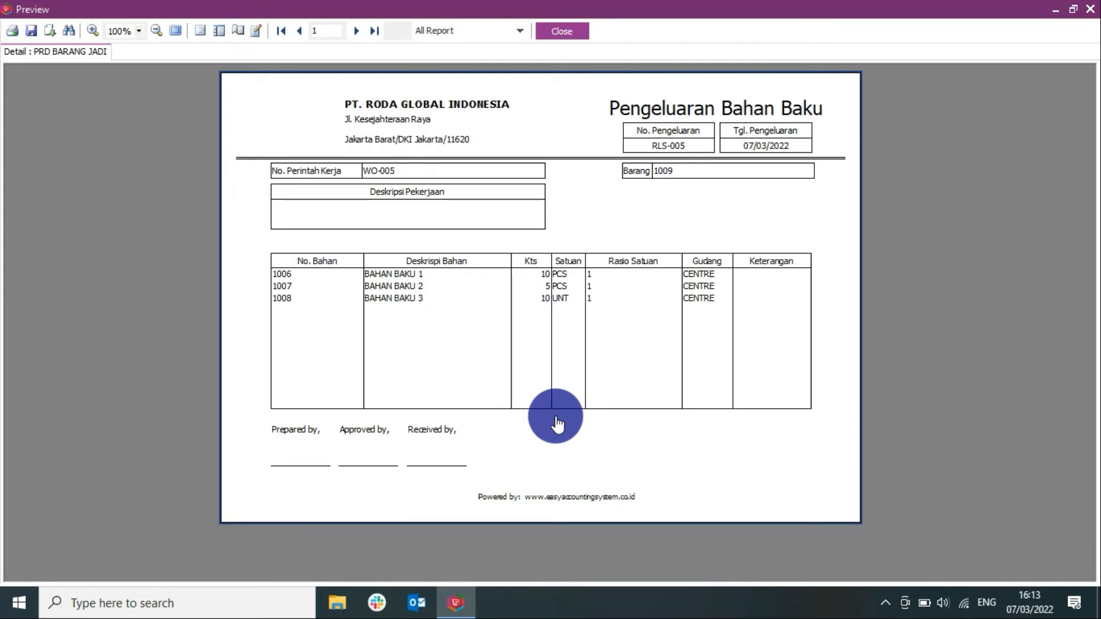
{"action": "left_click", "coordinate": [582, 32]}
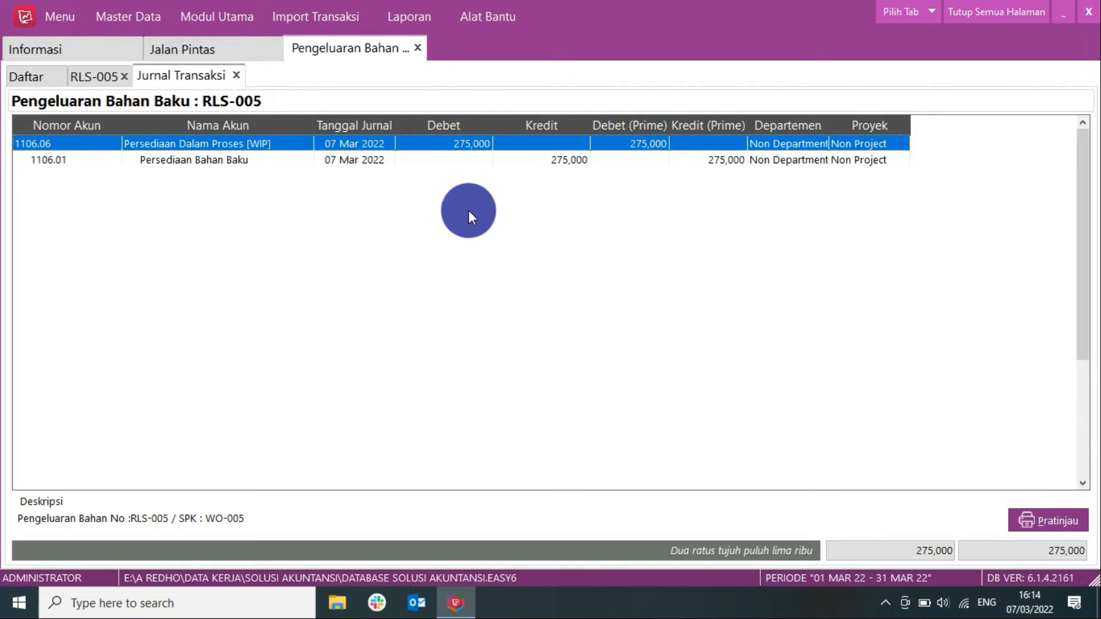
{"action": "left_click", "coordinate": [237, 75]}
{"action": "left_click", "coordinate": [99, 77]}
{"action": "left_click", "coordinate": [156, 547]}
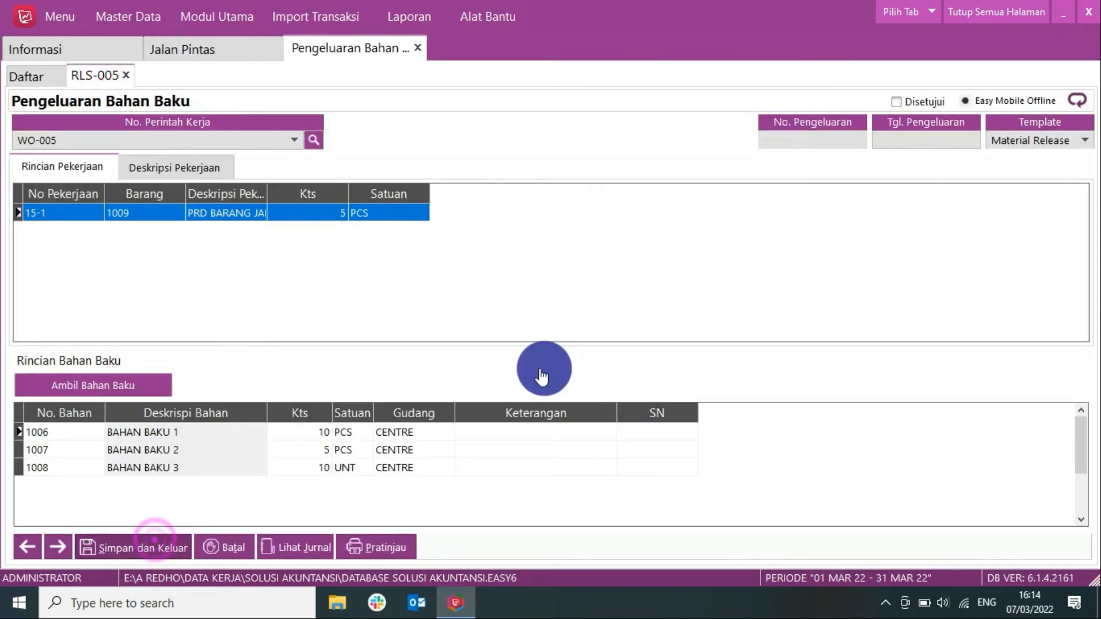
Step: Open the inventory item list and check the remaining stock of the raw materials
{"action": "left_click", "coordinate": [207, 8]}
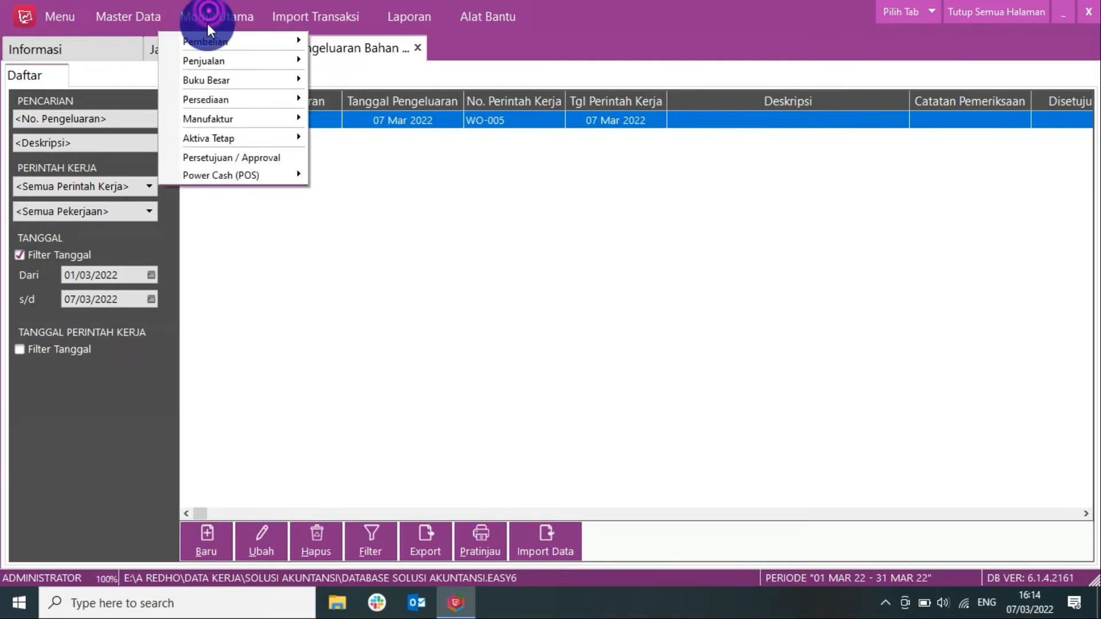
{"action": "mouse_move", "coordinate": [204, 80]}
{"action": "left_click", "coordinate": [352, 101]}
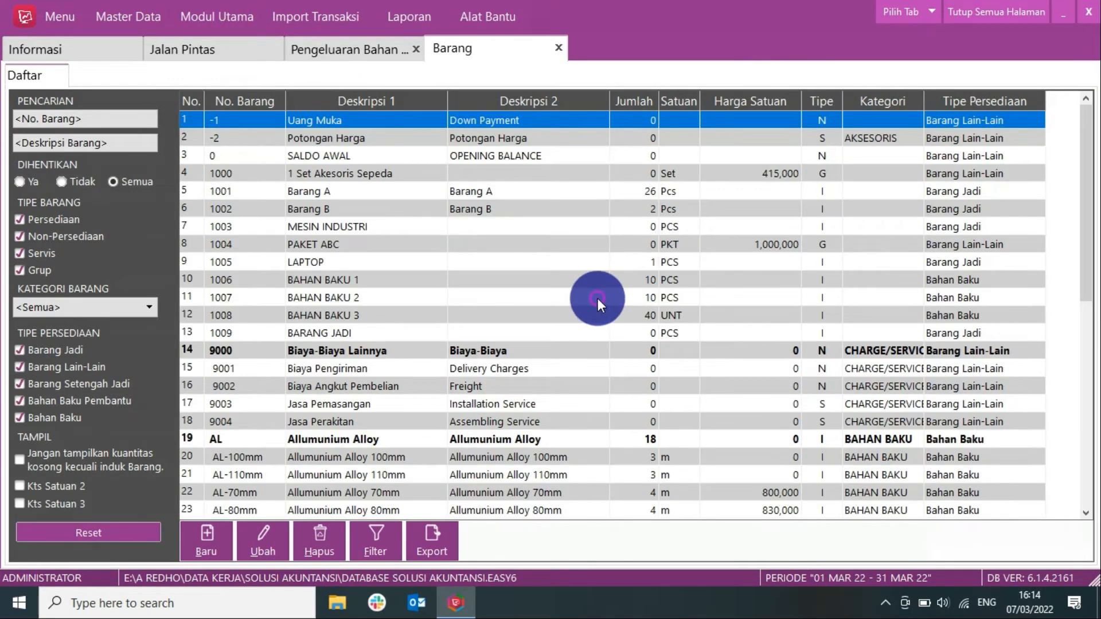
{"action": "left_click", "coordinate": [598, 297]}
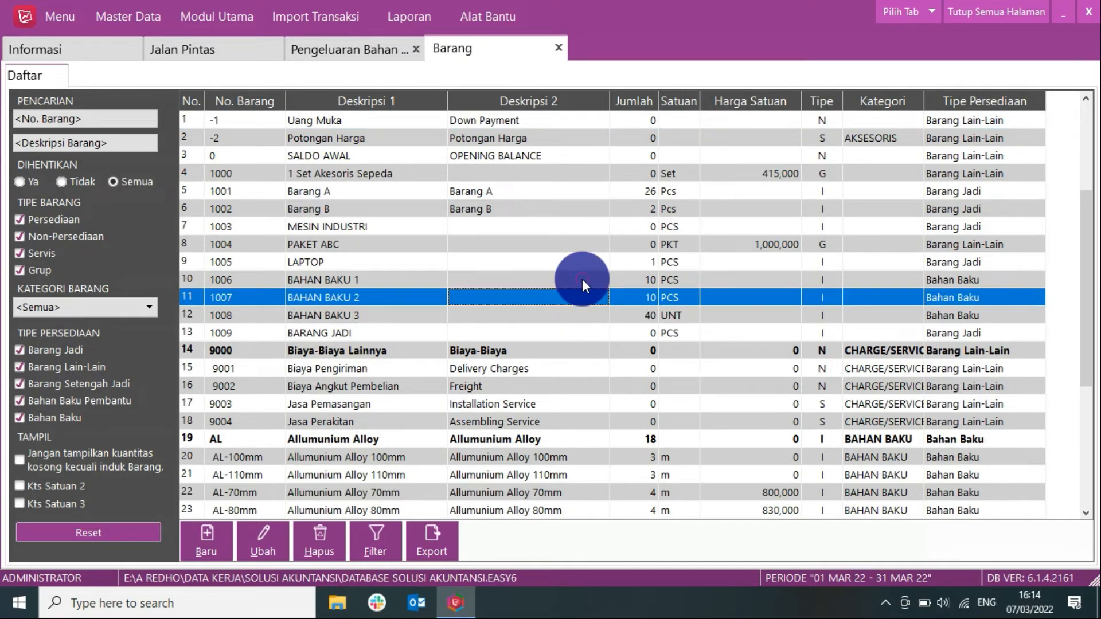
Step: Examine the stock history of BAHAN BAKU 1, including its material release entry, and return to the item list
{"action": "right_click", "coordinate": [583, 279]}
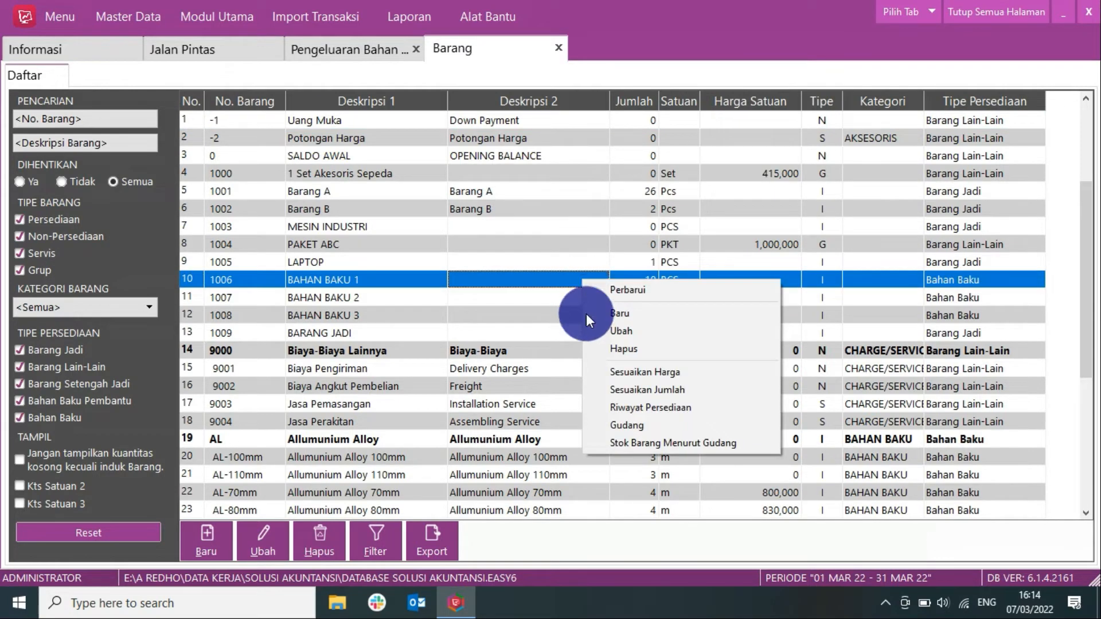
{"action": "left_click", "coordinate": [606, 406]}
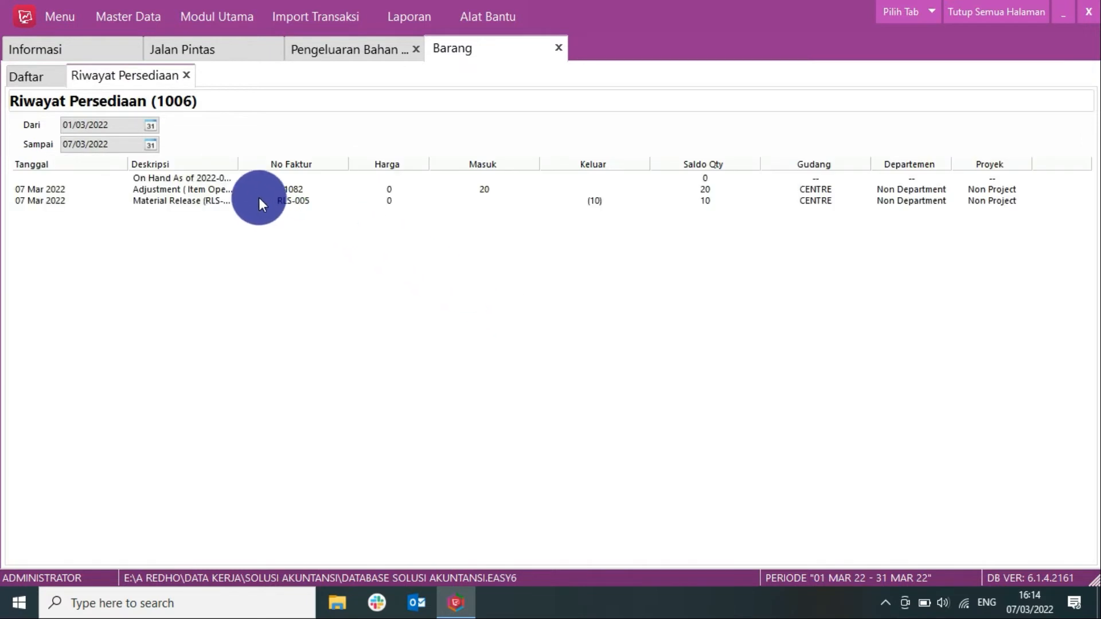
{"action": "left_click_drag", "start_coordinate": [236, 164], "coordinate": [304, 174]}
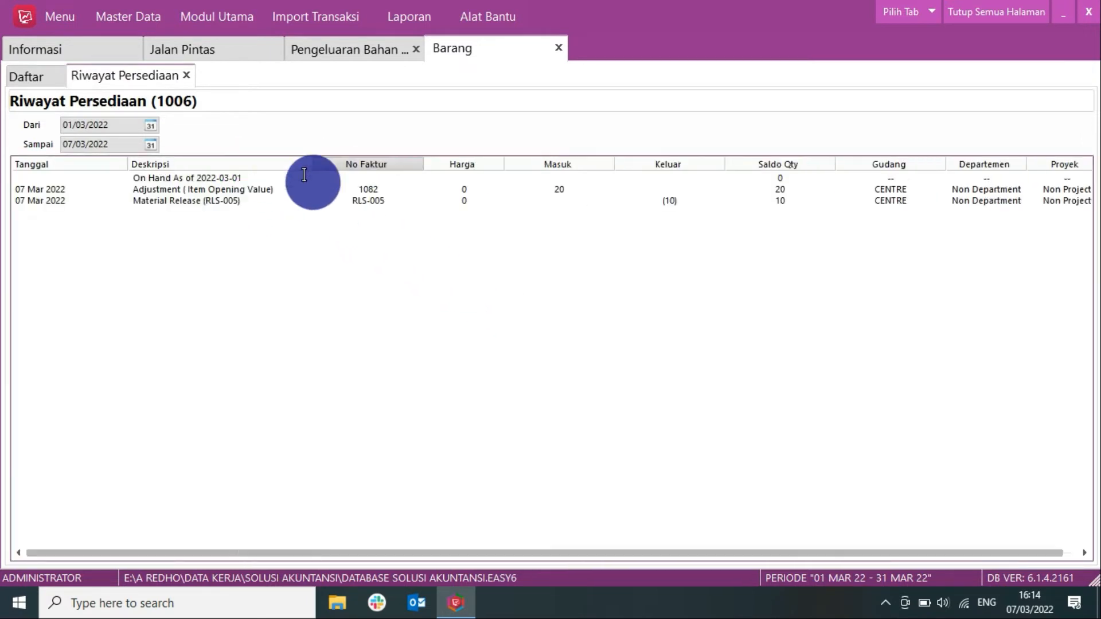
{"action": "left_click", "coordinate": [229, 206]}
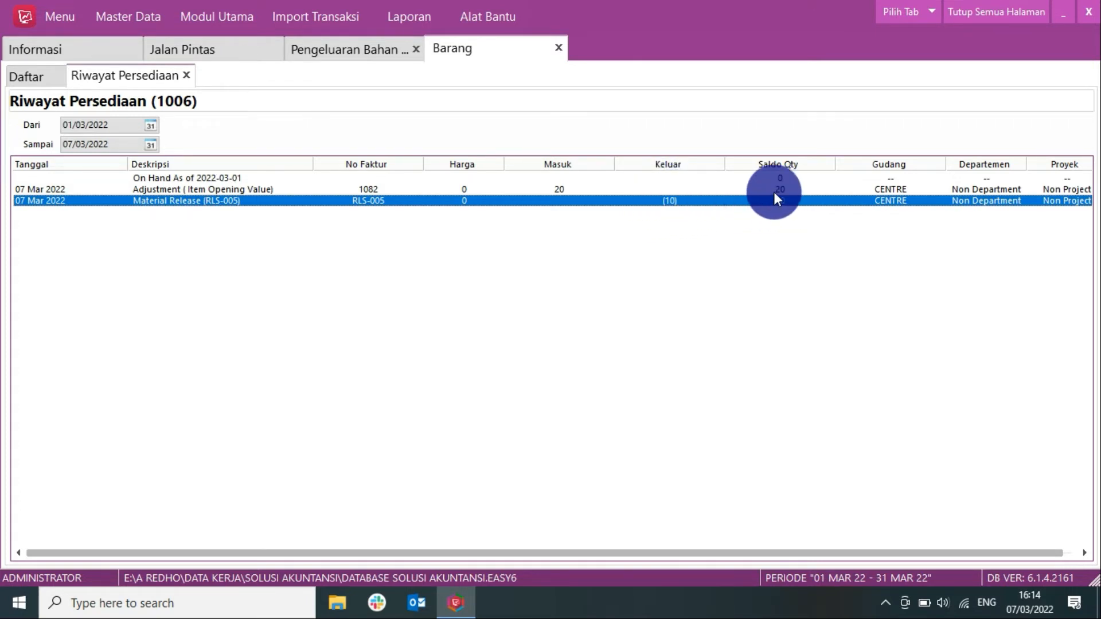
{"action": "left_click", "coordinate": [186, 75]}
{"action": "left_click", "coordinate": [368, 297]}
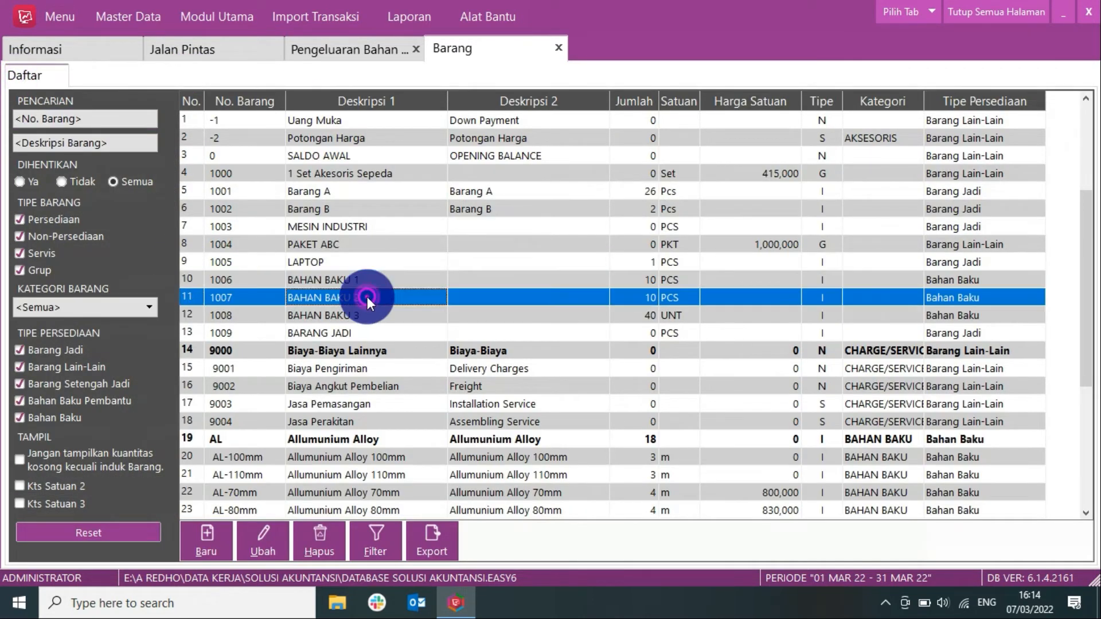
{"action": "left_click", "coordinate": [406, 330]}
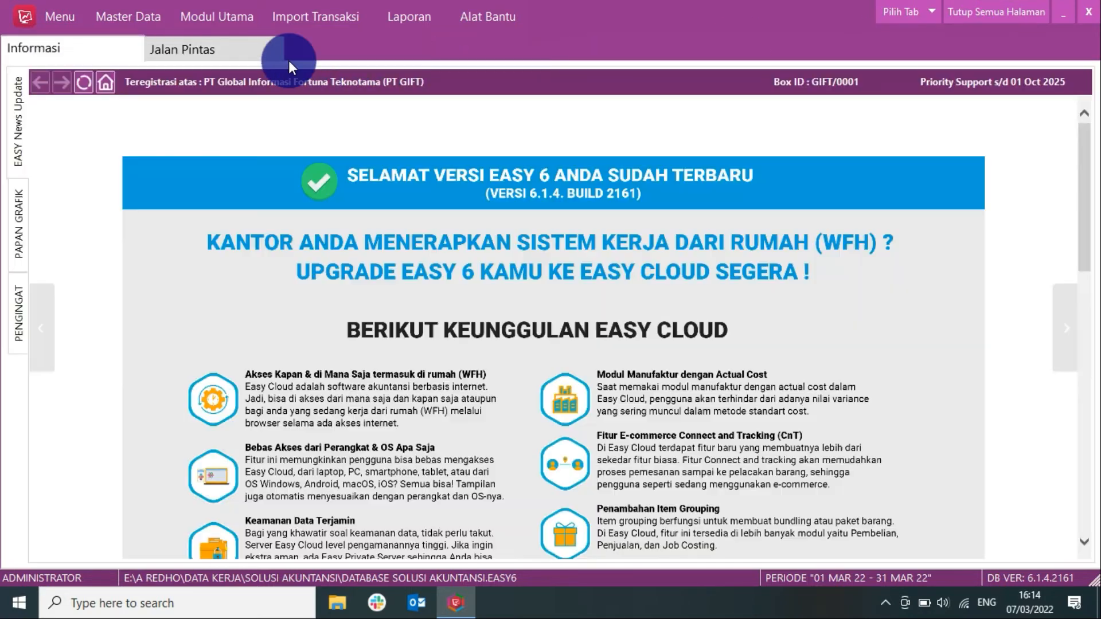
Step: Start a new production result for work order WO-005 and load its finished product into the detail lines
{"action": "left_click", "coordinate": [254, 51]}
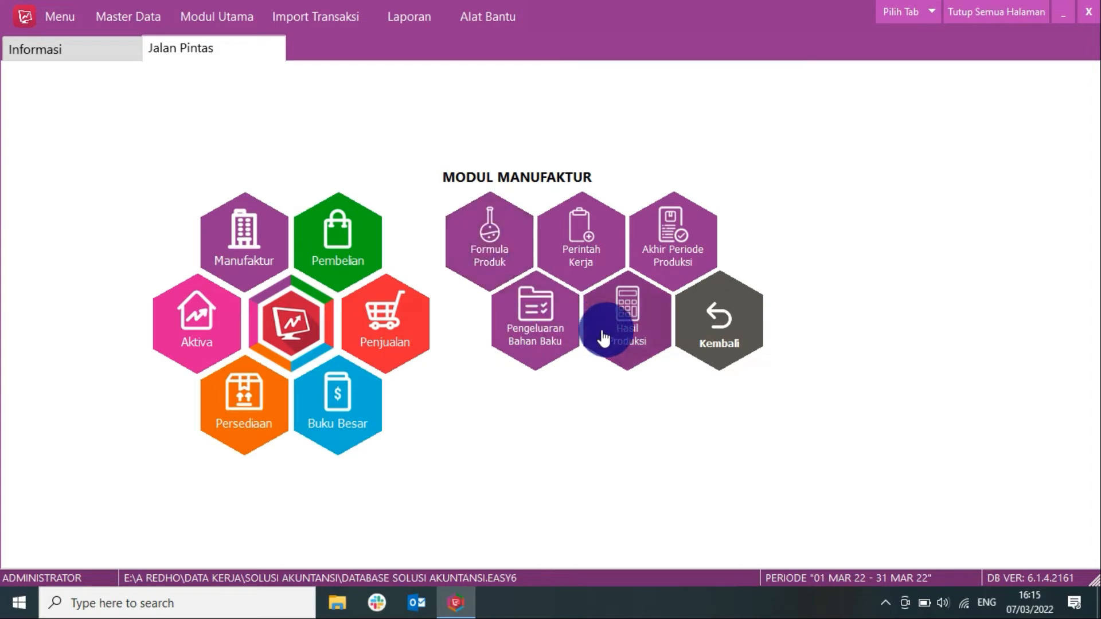
{"action": "left_click", "coordinate": [621, 320]}
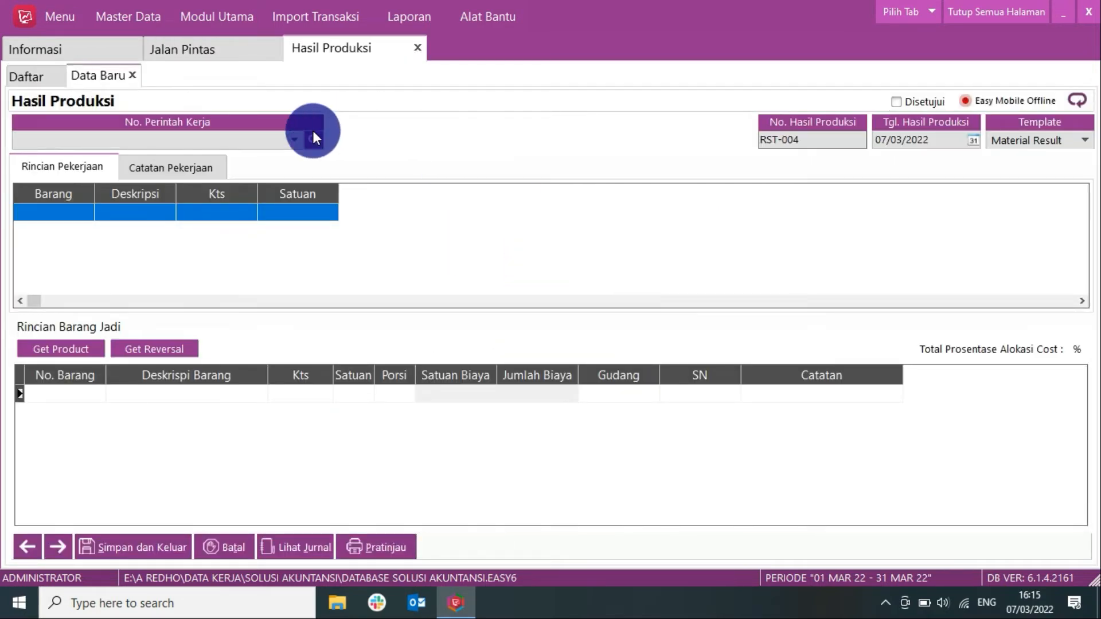
{"action": "left_click", "coordinate": [292, 141]}
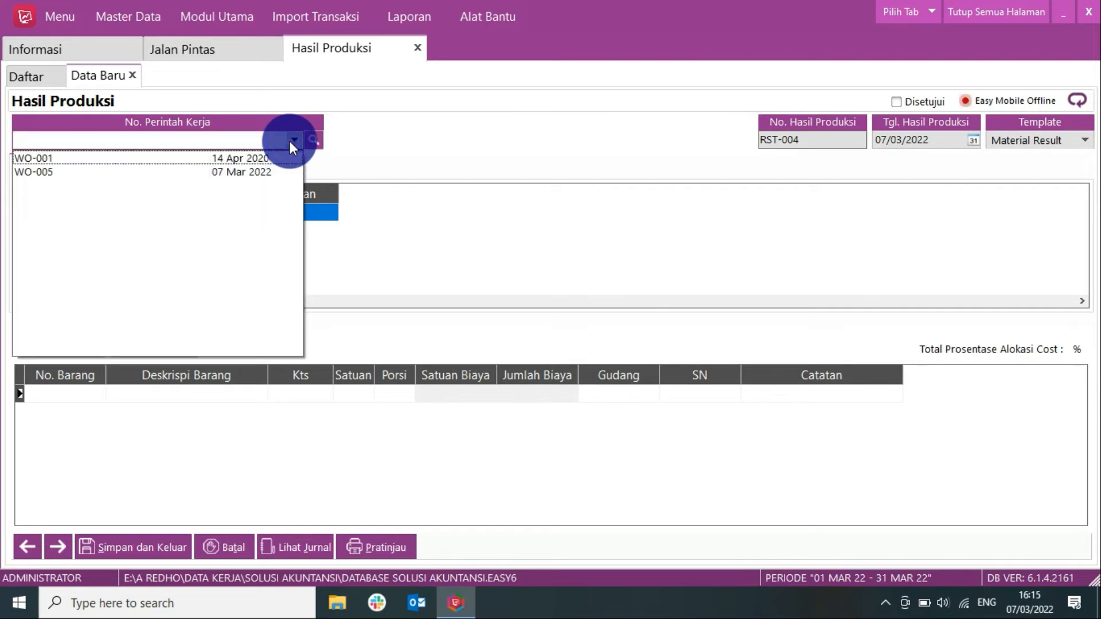
{"action": "left_click", "coordinate": [244, 174]}
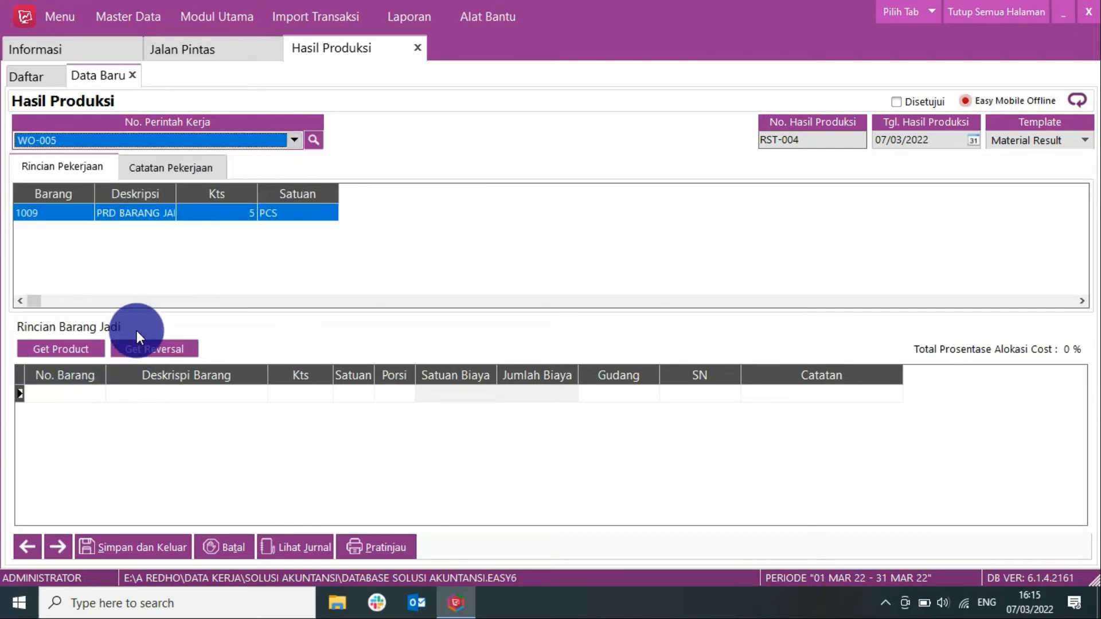
{"action": "left_click", "coordinate": [63, 350]}
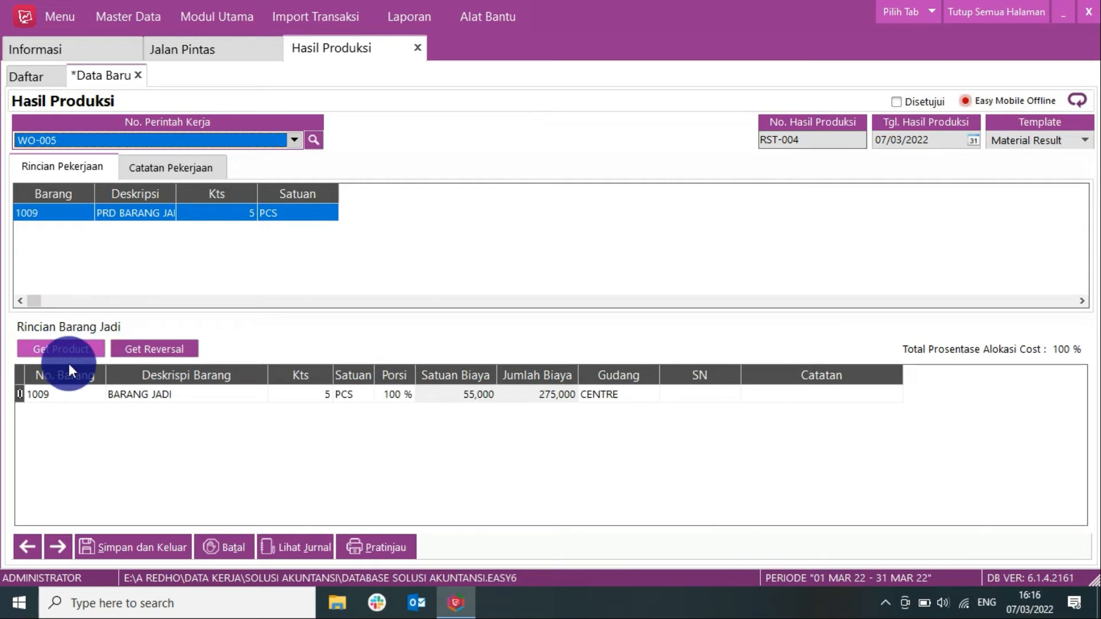
Step: Check the BARANG JADI line's quantity, warehouse, unit cost and total cost in the production result
{"action": "left_click", "coordinate": [314, 391]}
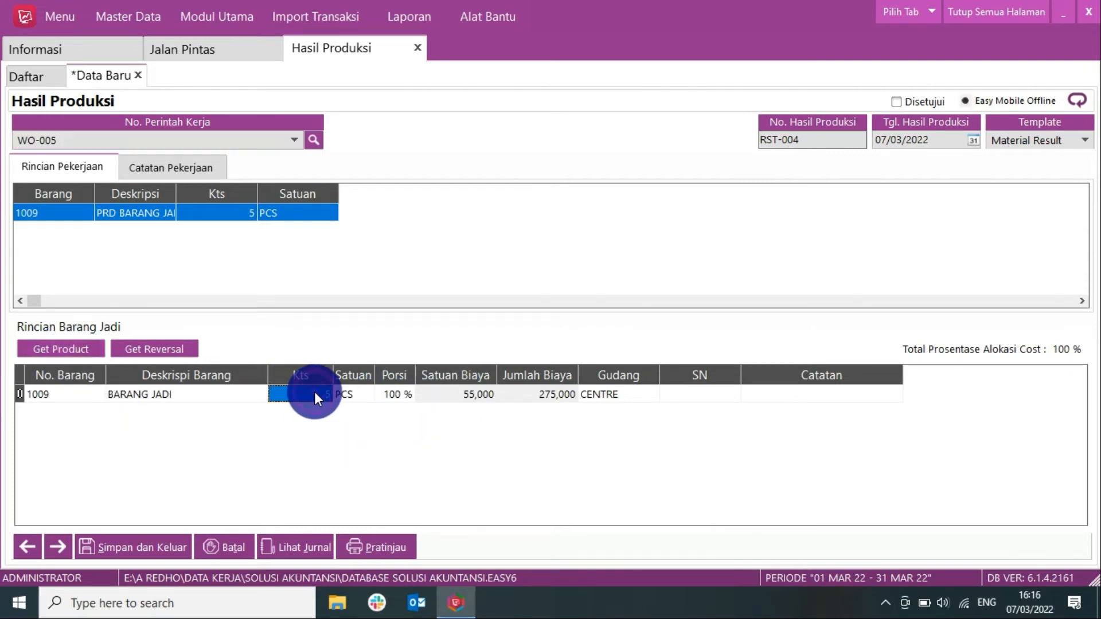
{"action": "left_click", "coordinate": [183, 392]}
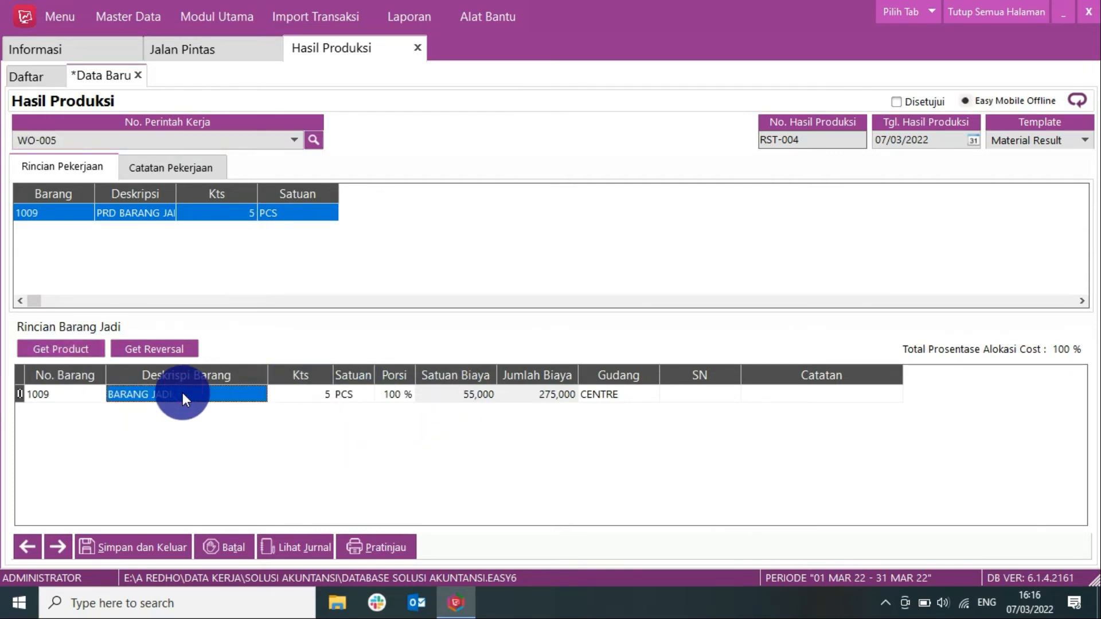
{"action": "left_click", "coordinate": [314, 398]}
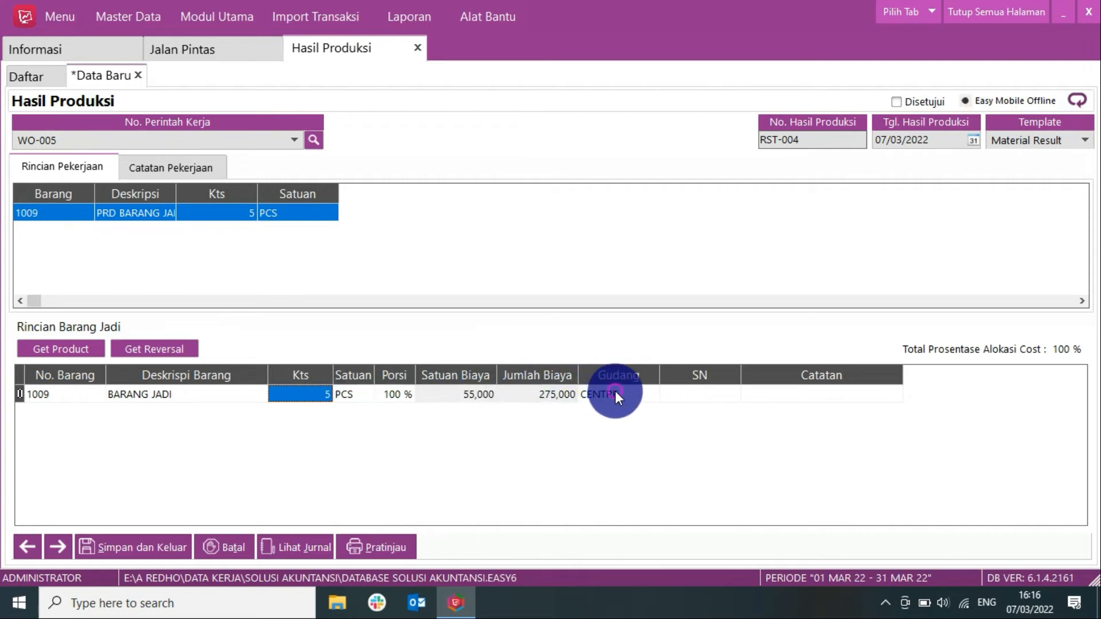
{"action": "left_click", "coordinate": [645, 393]}
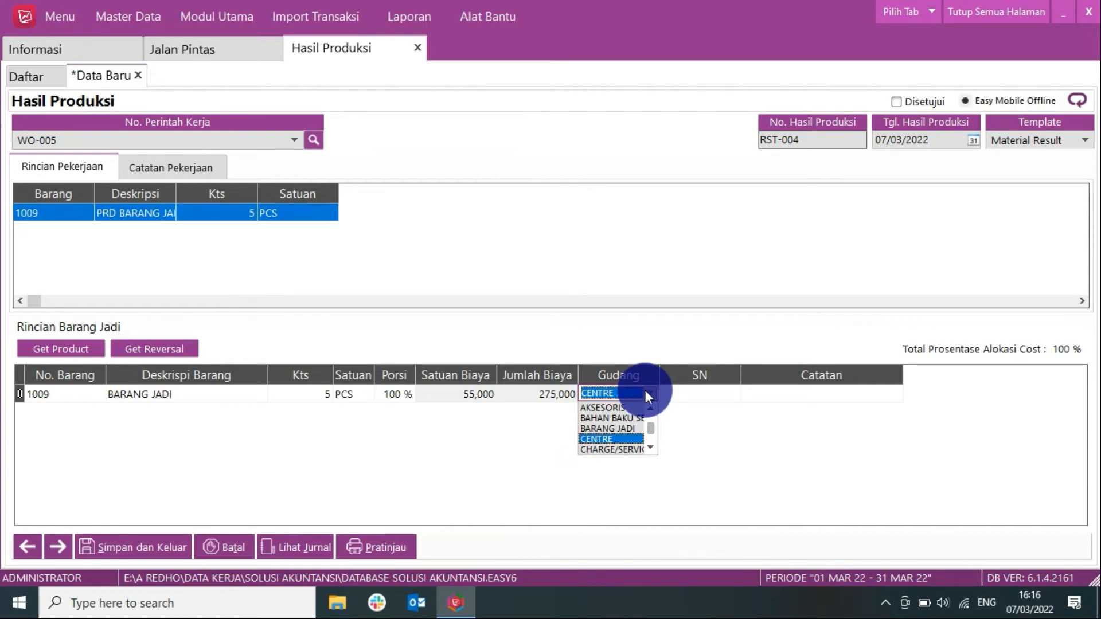
{"action": "left_click", "coordinate": [646, 393]}
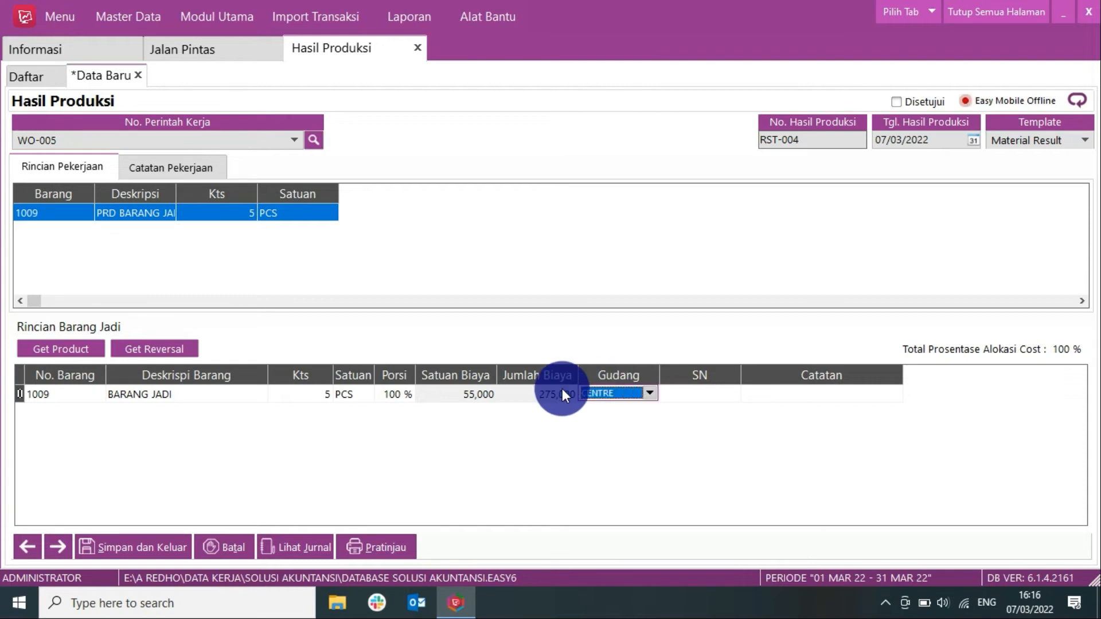
{"action": "left_click", "coordinate": [451, 394]}
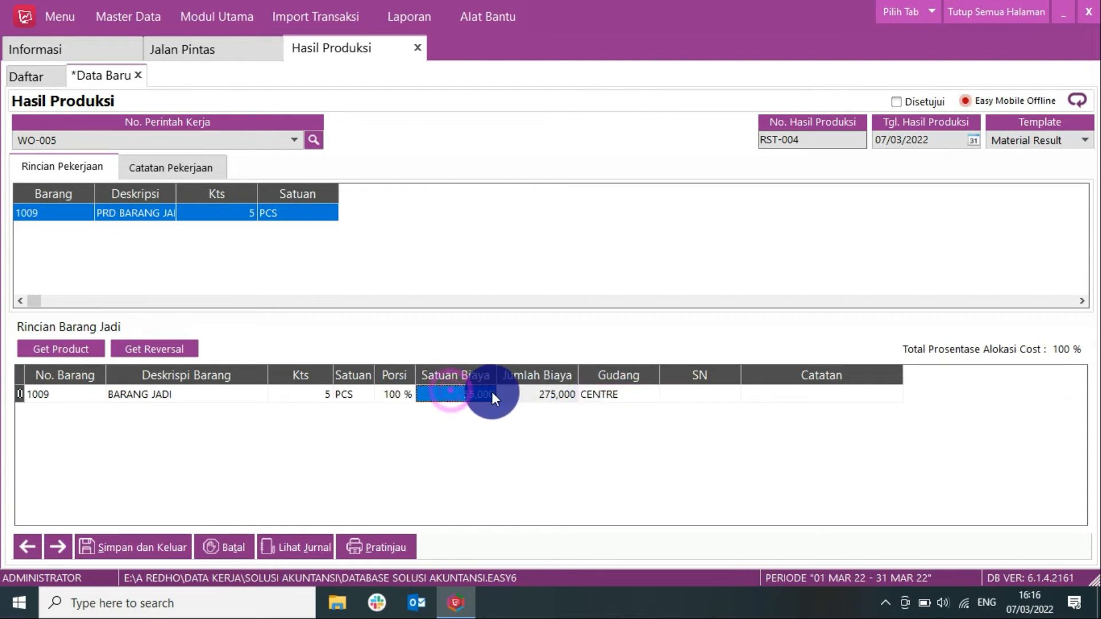
{"action": "left_click", "coordinate": [522, 393]}
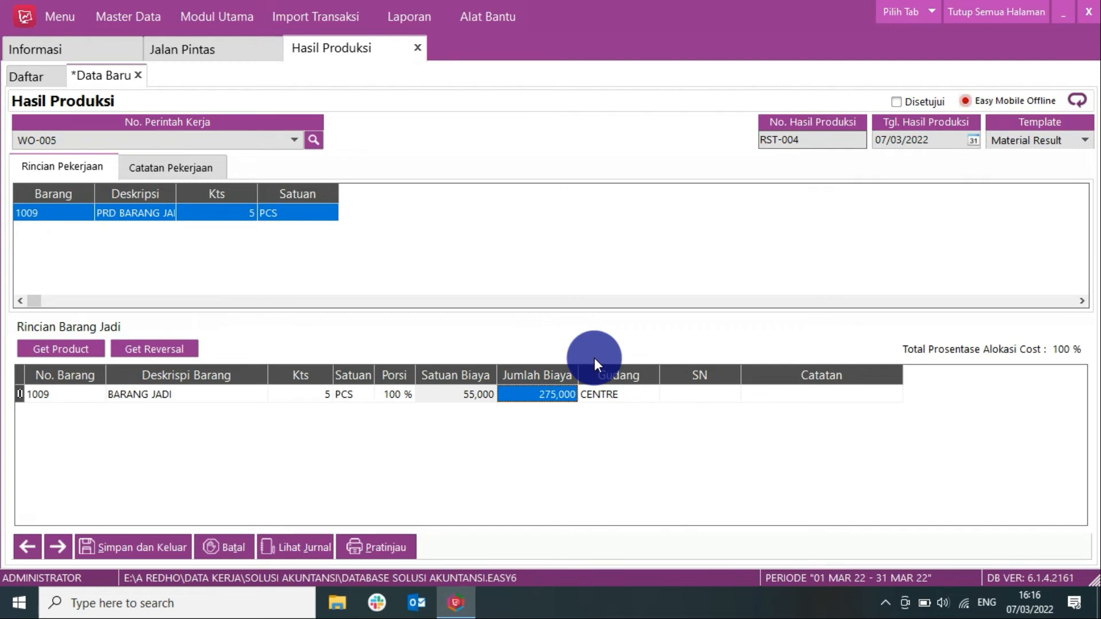
Step: Save and close the production result after reviewing its print preview and transaction journal
{"action": "left_click", "coordinate": [370, 546]}
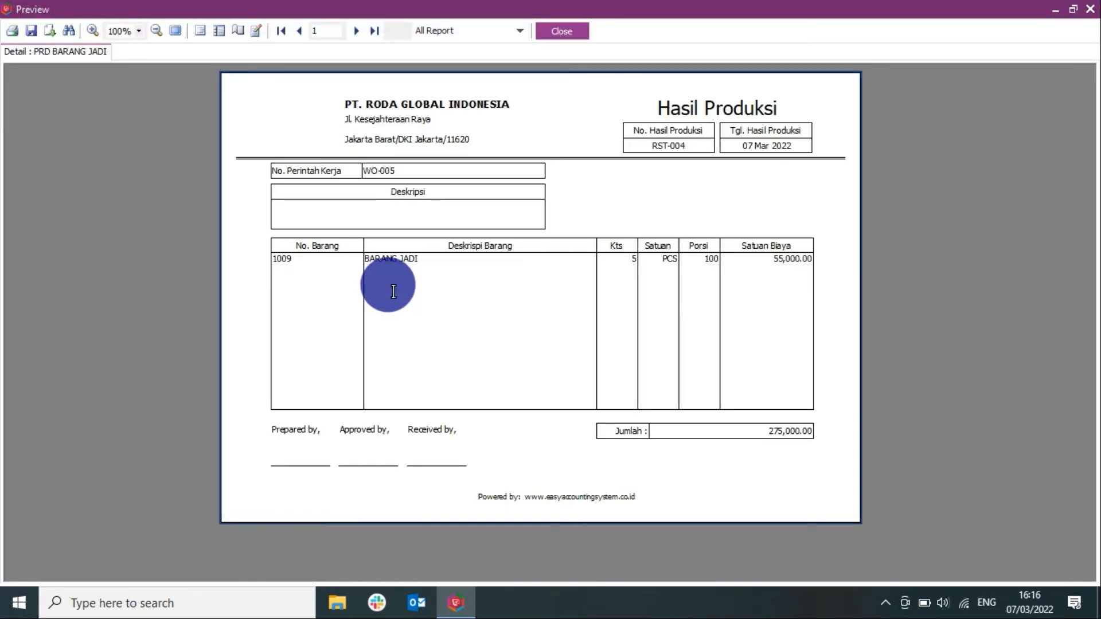
{"action": "left_click", "coordinate": [551, 34]}
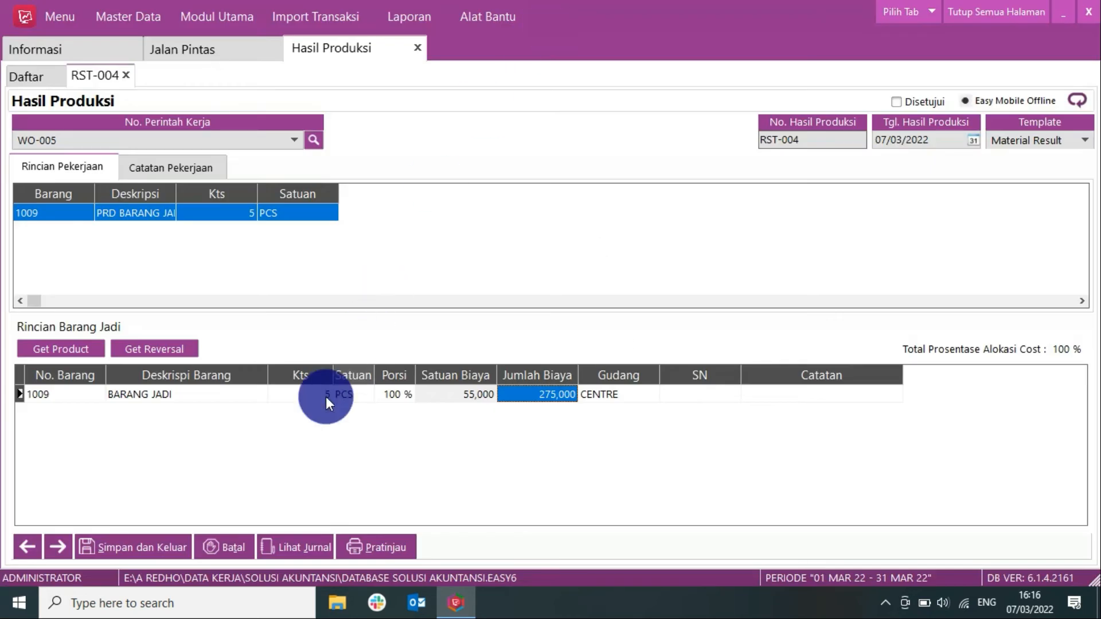
{"action": "left_click", "coordinate": [298, 542]}
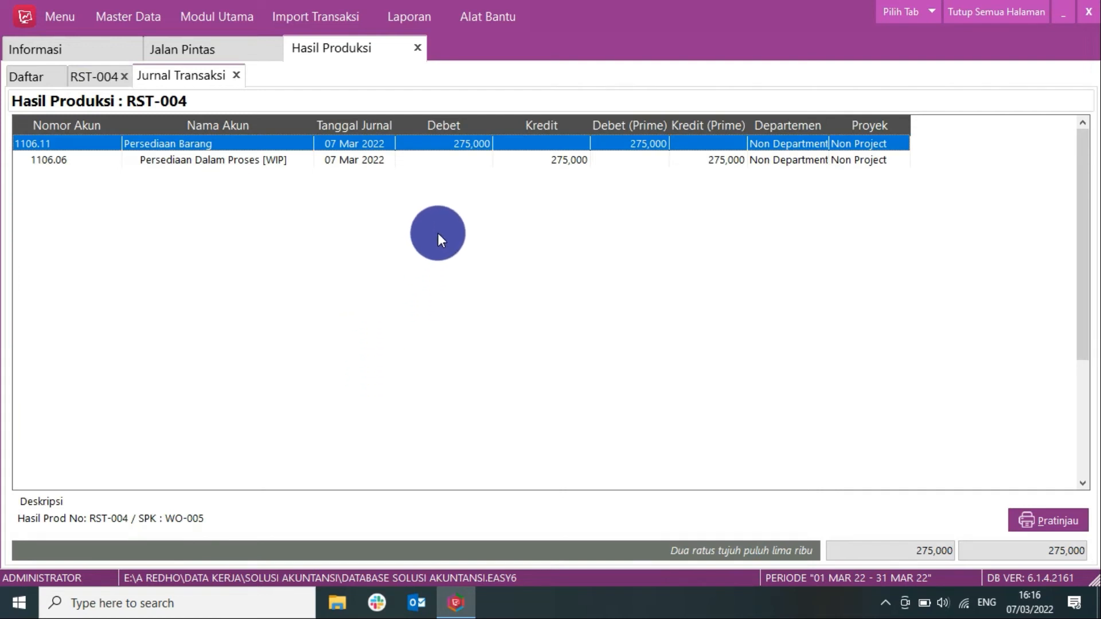
{"action": "left_click", "coordinate": [236, 75]}
{"action": "left_click", "coordinate": [88, 76]}
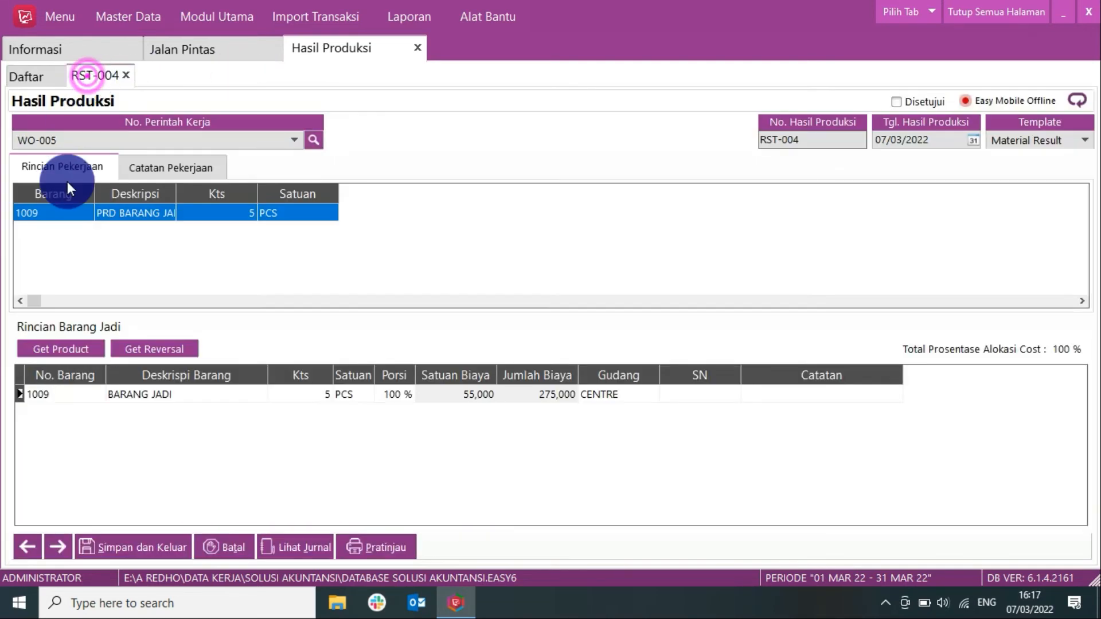
{"action": "left_click", "coordinate": [121, 549]}
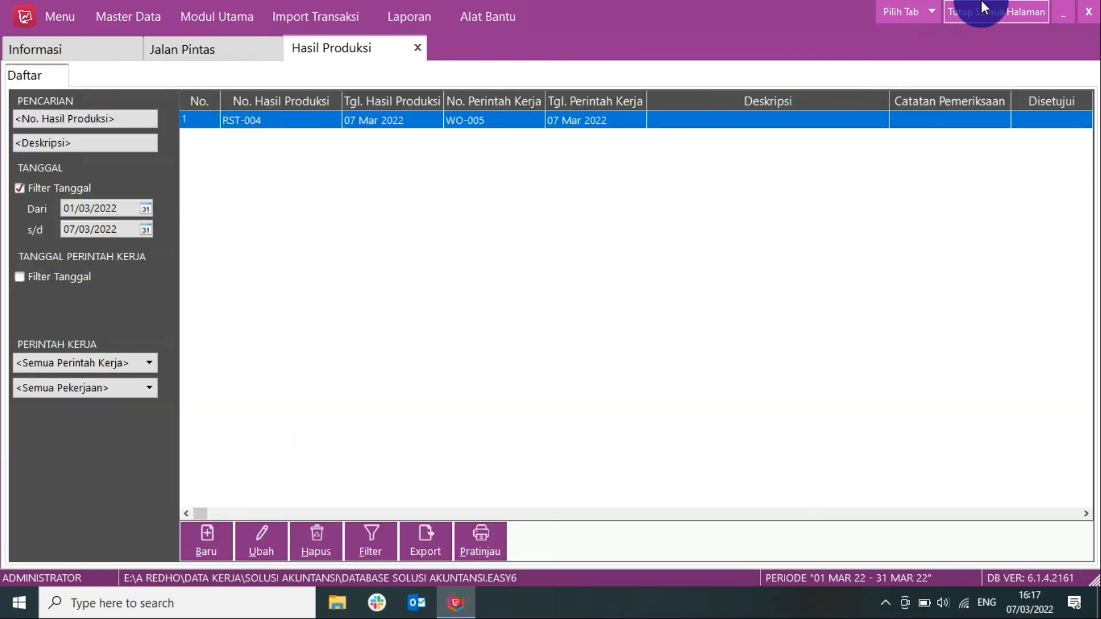
Step: Close all open pages and check the stock of BARANG JADI in the inventory item list
{"action": "left_click", "coordinate": [981, 3]}
{"action": "left_click", "coordinate": [238, 44]}
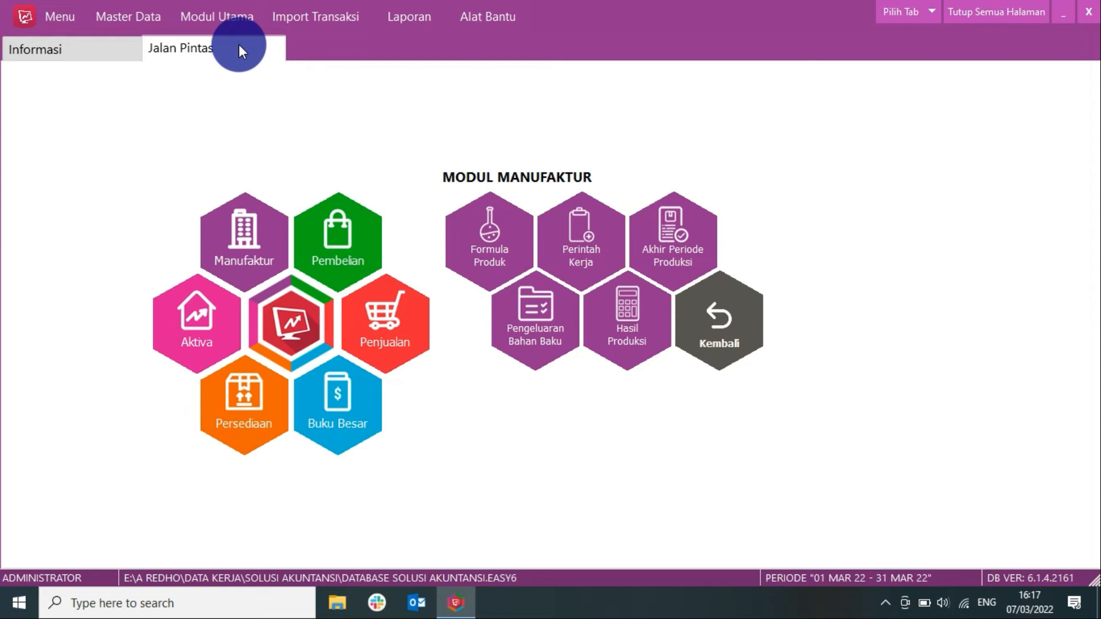
{"action": "left_click", "coordinate": [219, 11]}
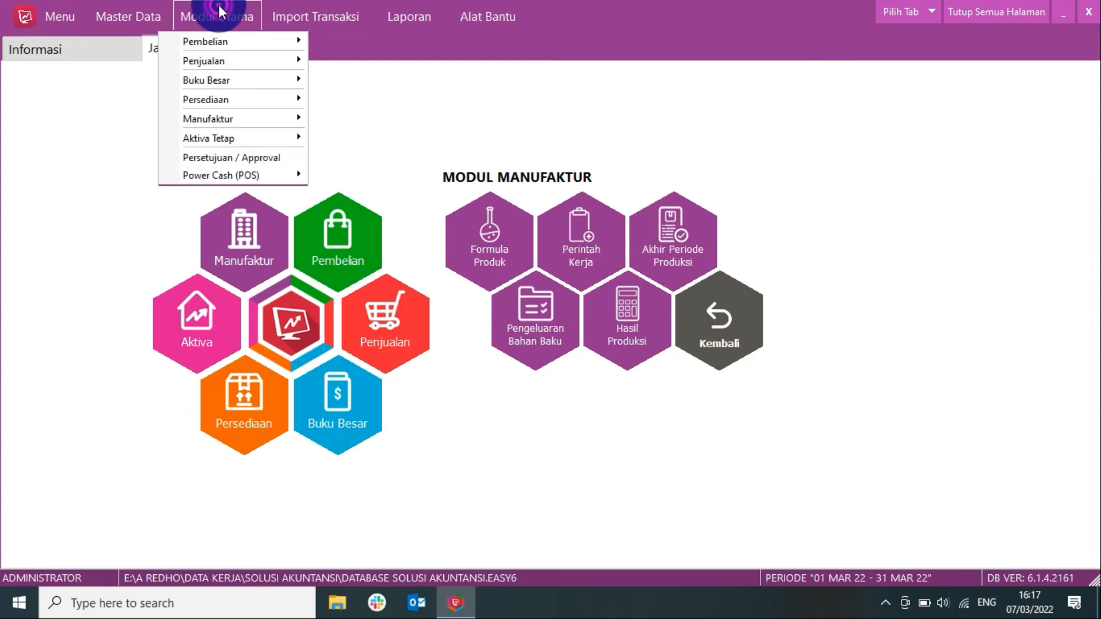
{"action": "left_click", "coordinate": [222, 99]}
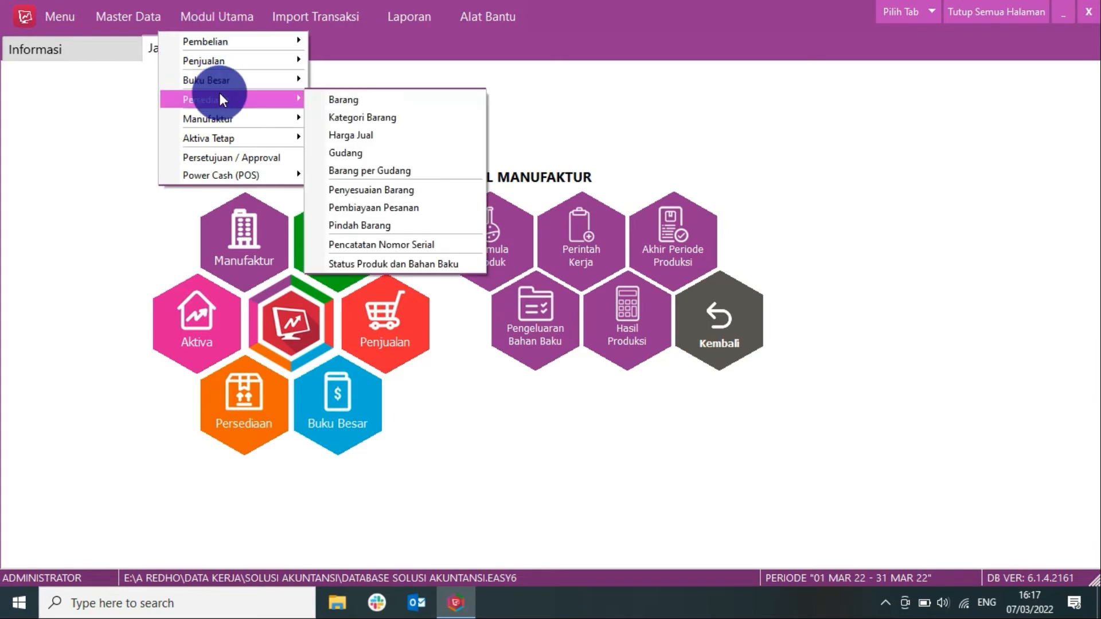
{"action": "left_click", "coordinate": [339, 96]}
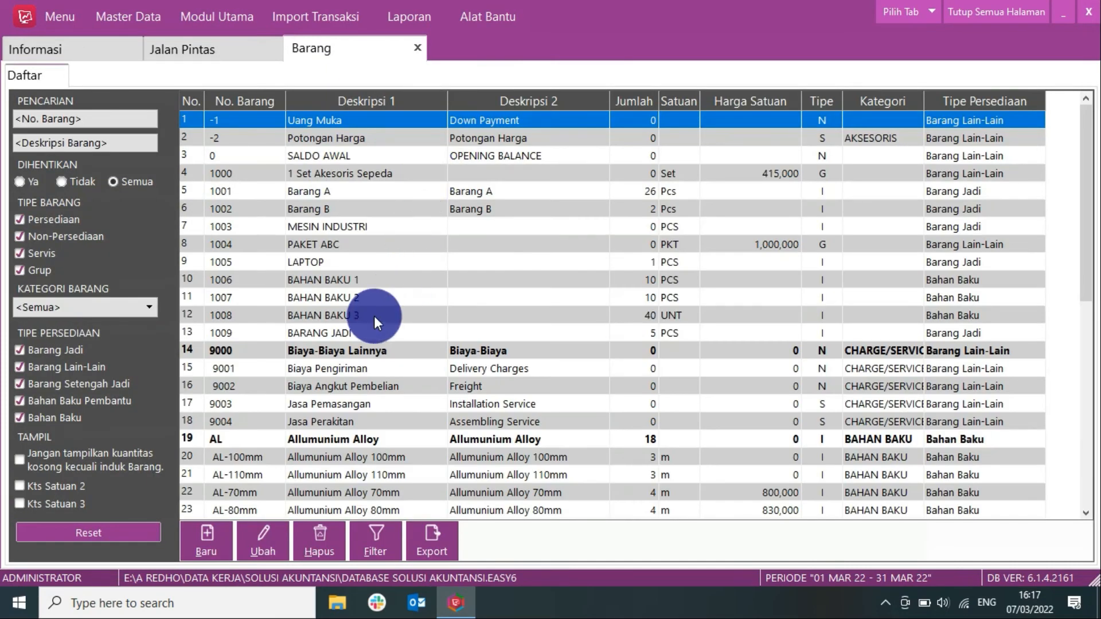
{"action": "left_click", "coordinate": [365, 331]}
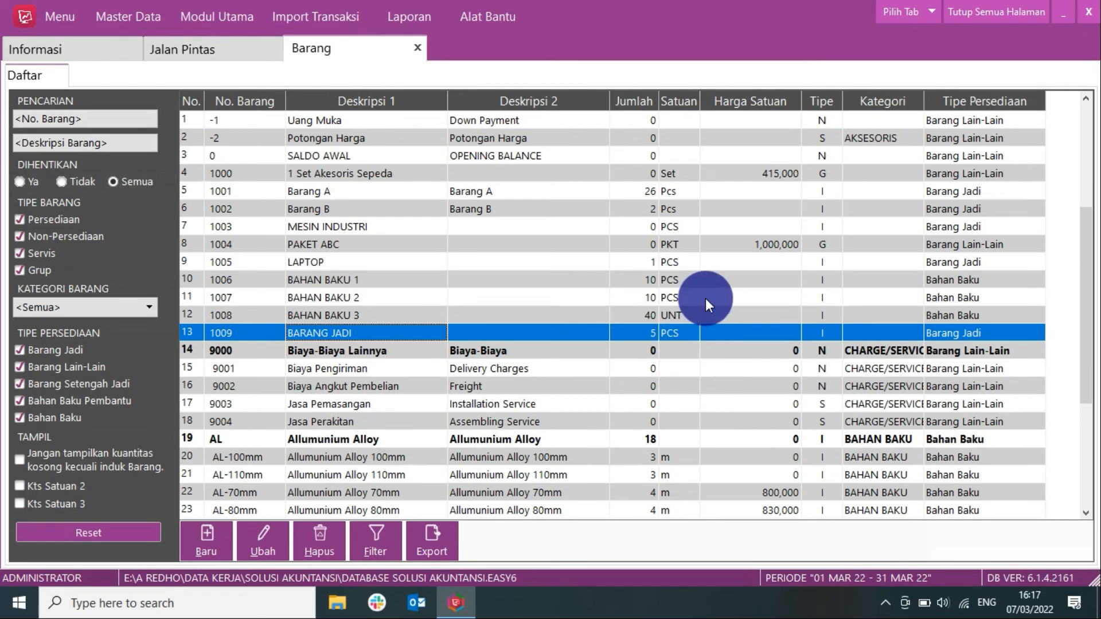
Step: Examine the stock history of BARANG JADI with the description column widened, and close the item page
{"action": "right_click", "coordinate": [578, 329]}
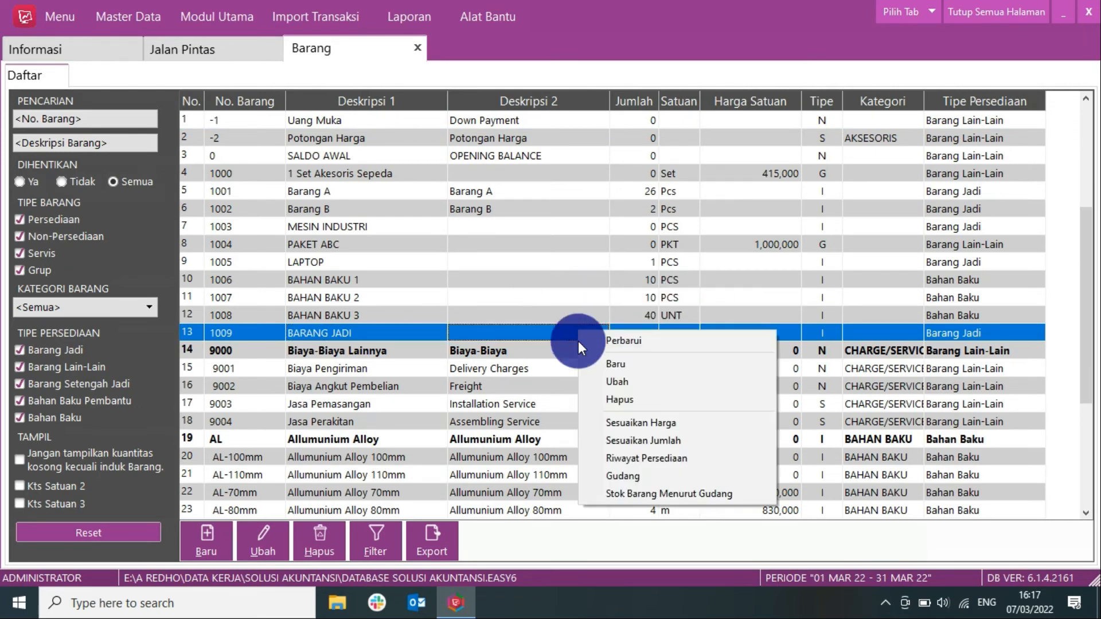
{"action": "left_click", "coordinate": [618, 455]}
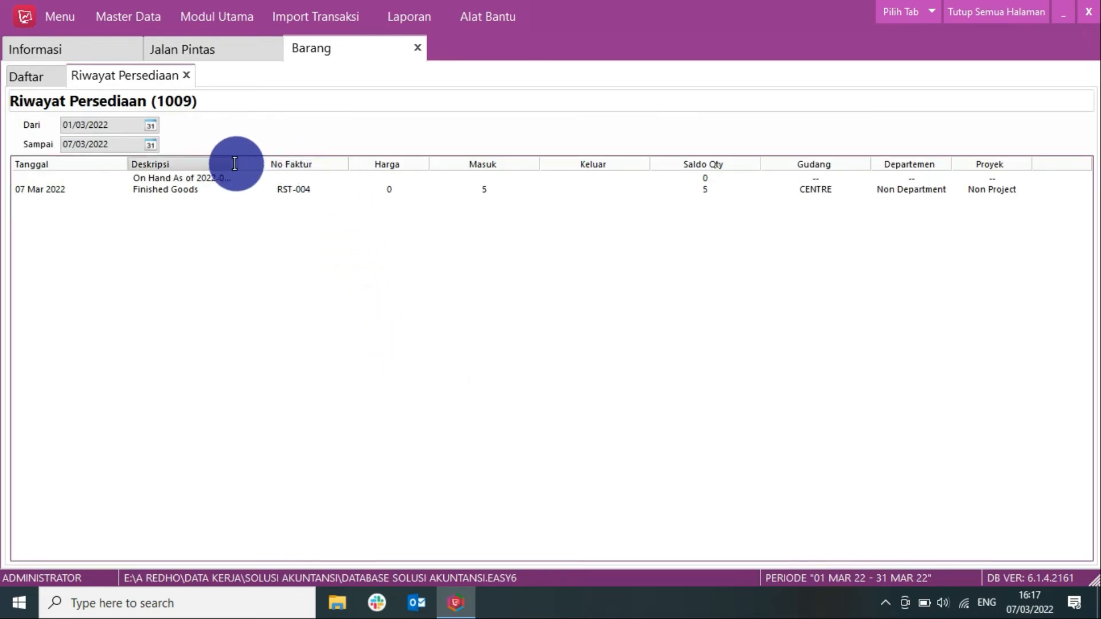
{"action": "left_click_drag", "start_coordinate": [238, 164], "coordinate": [292, 172]}
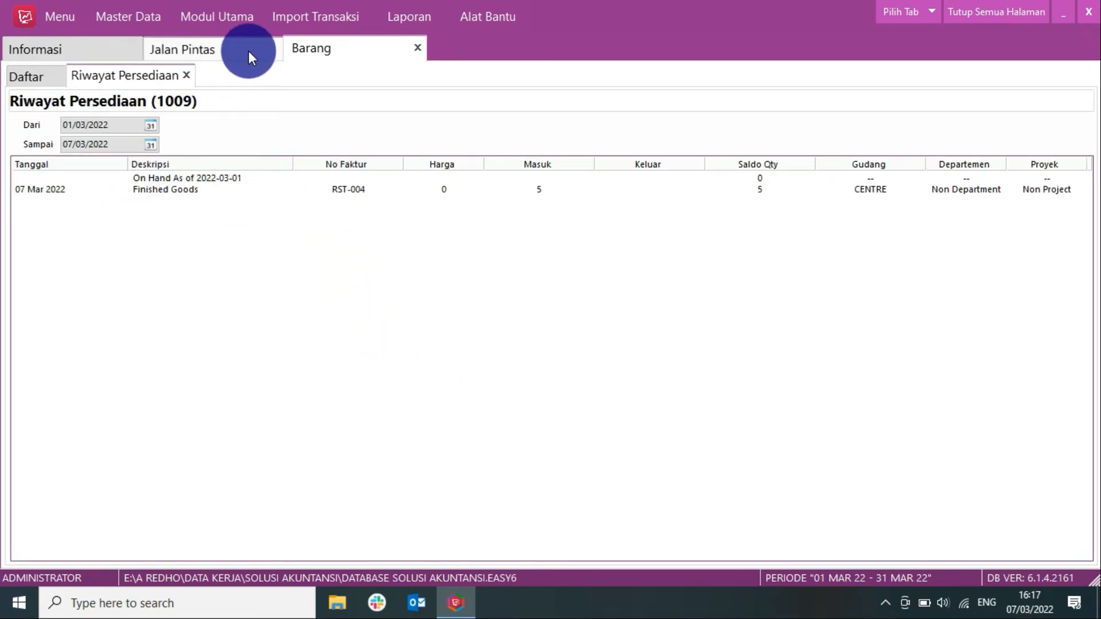
{"action": "left_click", "coordinate": [417, 45]}
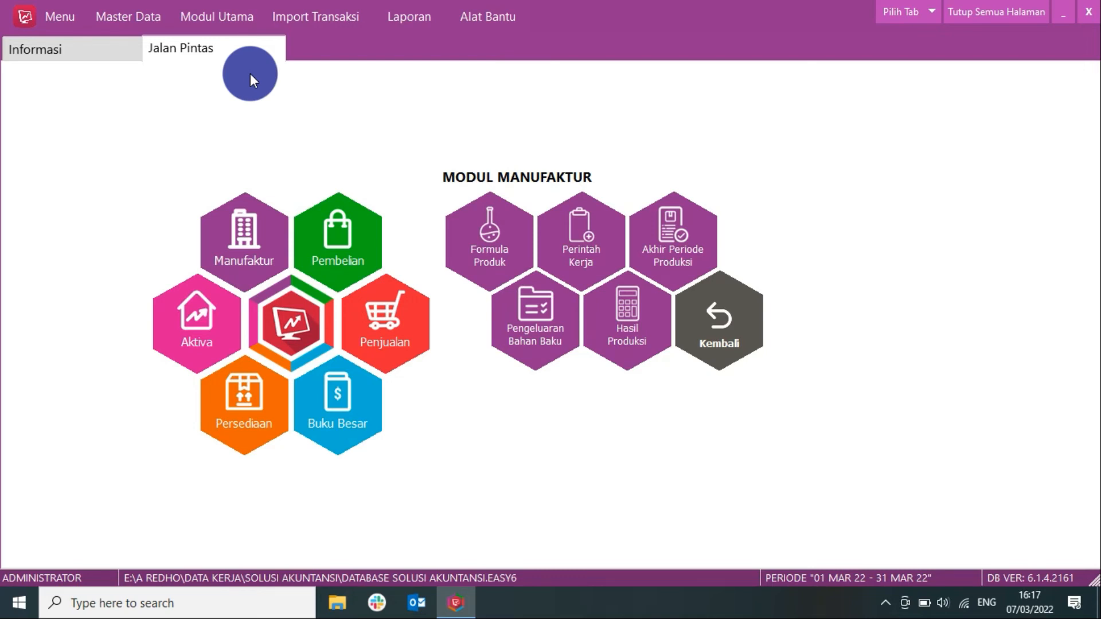
Step: Look over the product formula list and the sales module's shortcuts, and return to the main shortcut page
{"action": "left_click", "coordinate": [488, 228]}
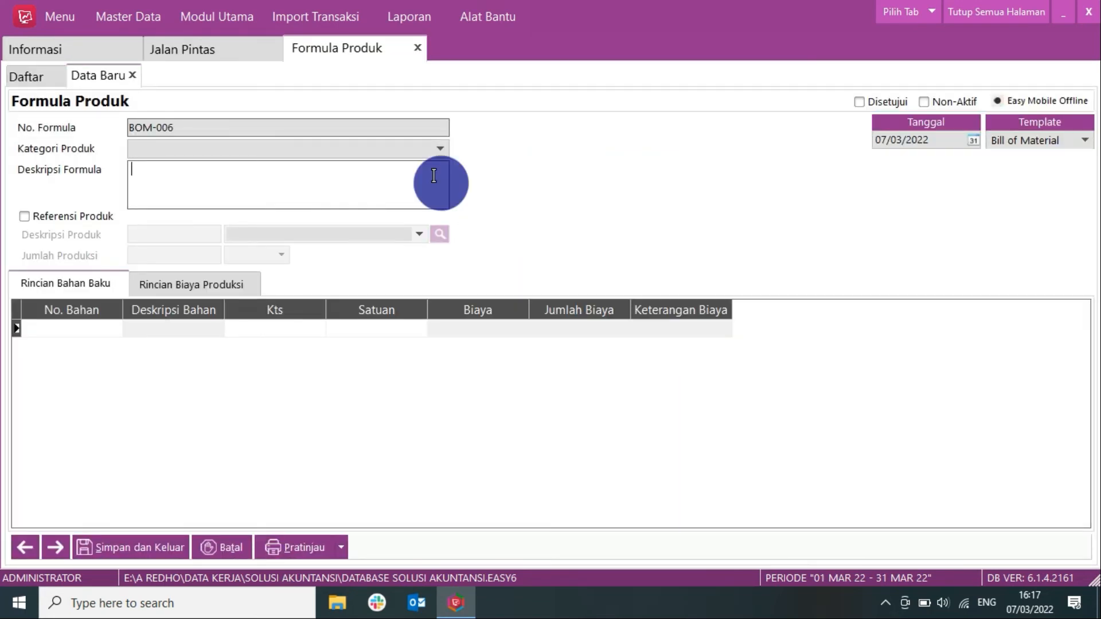
{"action": "left_click", "coordinate": [32, 68]}
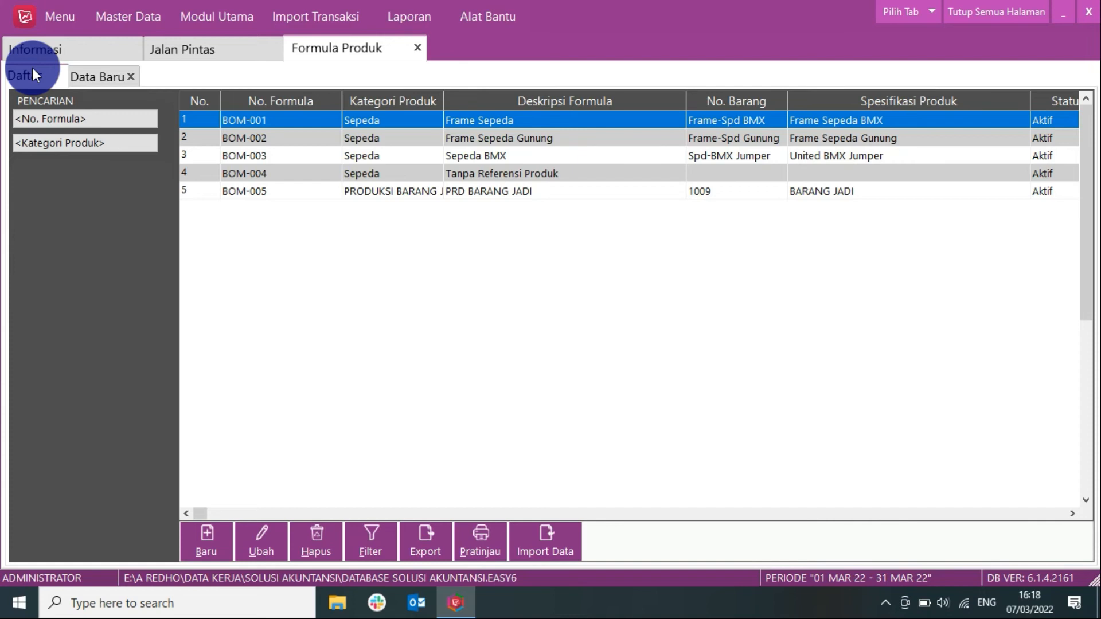
{"action": "left_click", "coordinate": [417, 48]}
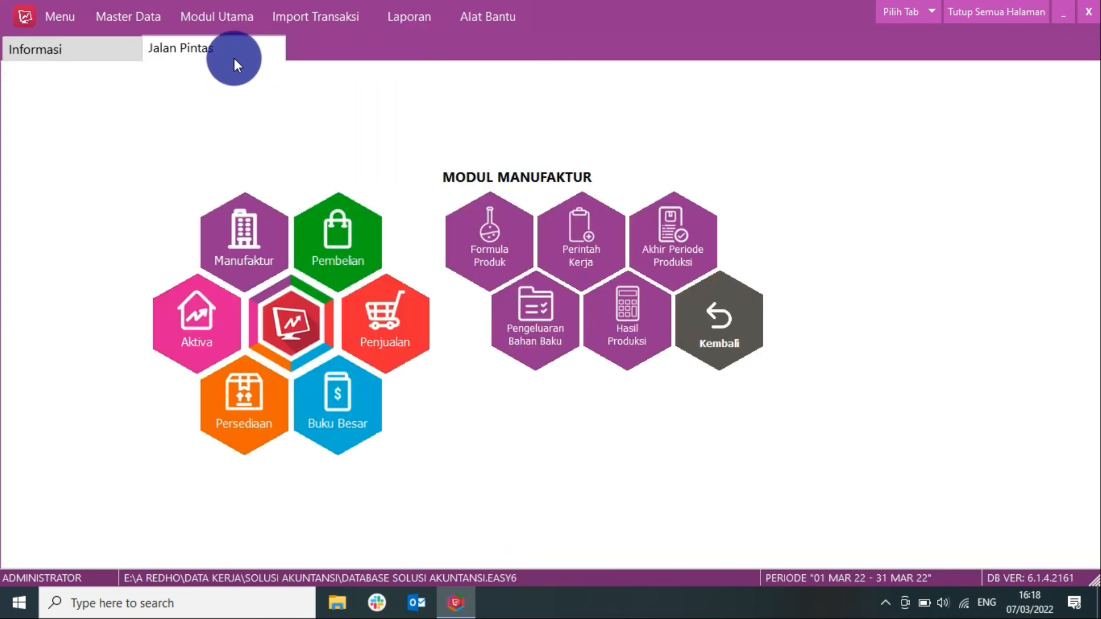
{"action": "left_click", "coordinate": [380, 333]}
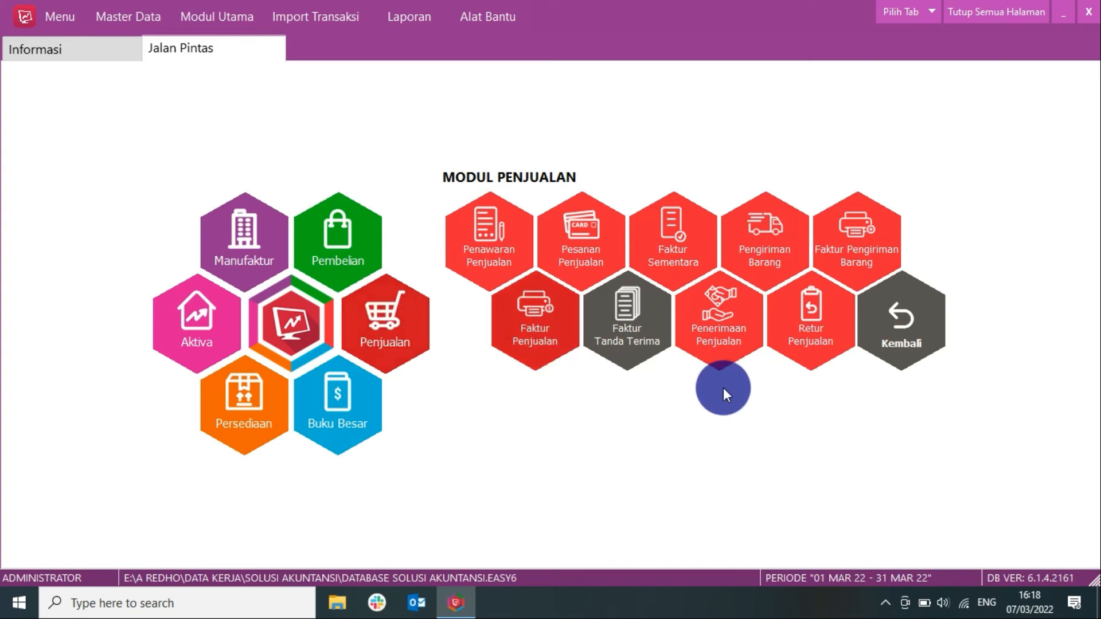
{"action": "left_click", "coordinate": [895, 324]}
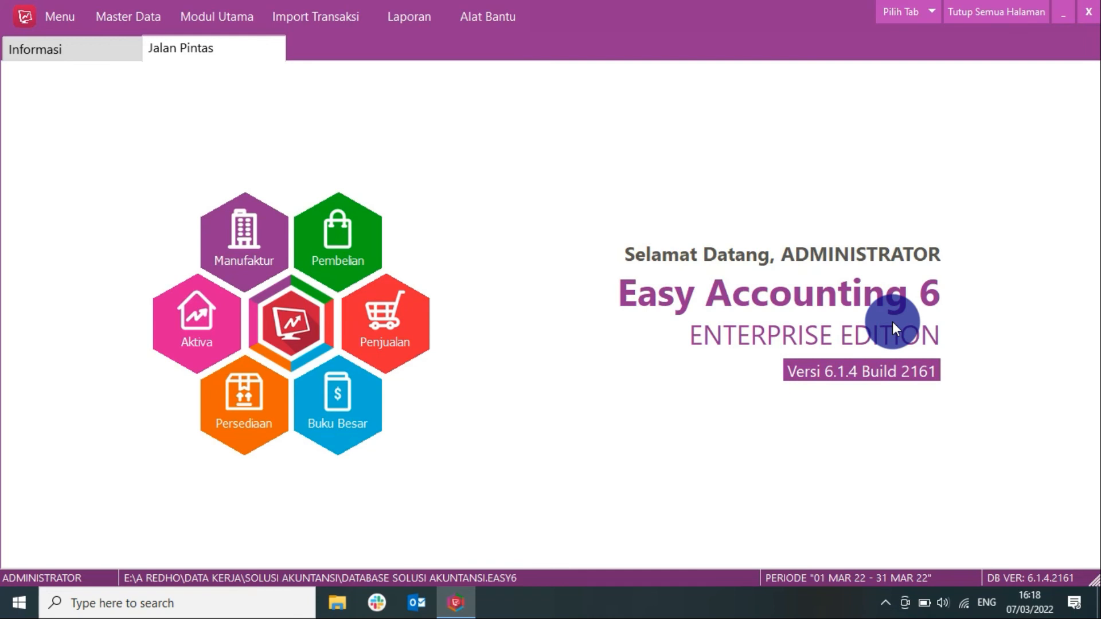